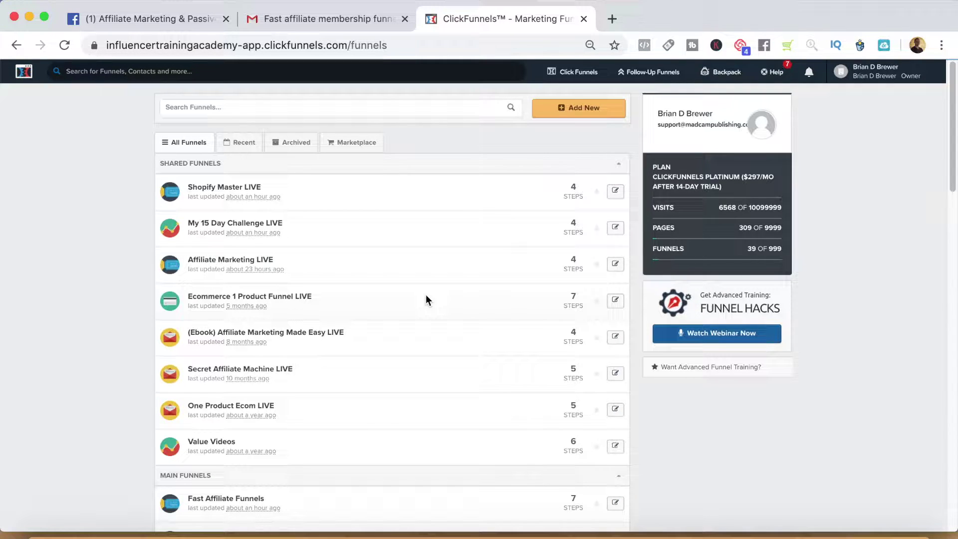
Create a Collect Emails funnel named 'Demo Membership Funnel' with the classic builder.
left_click(585, 109)
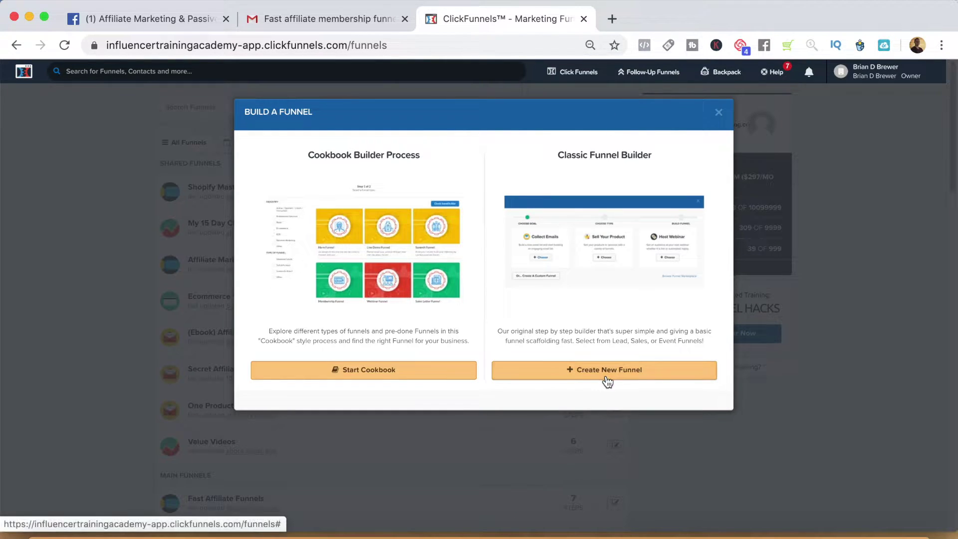
left_click(549, 376)
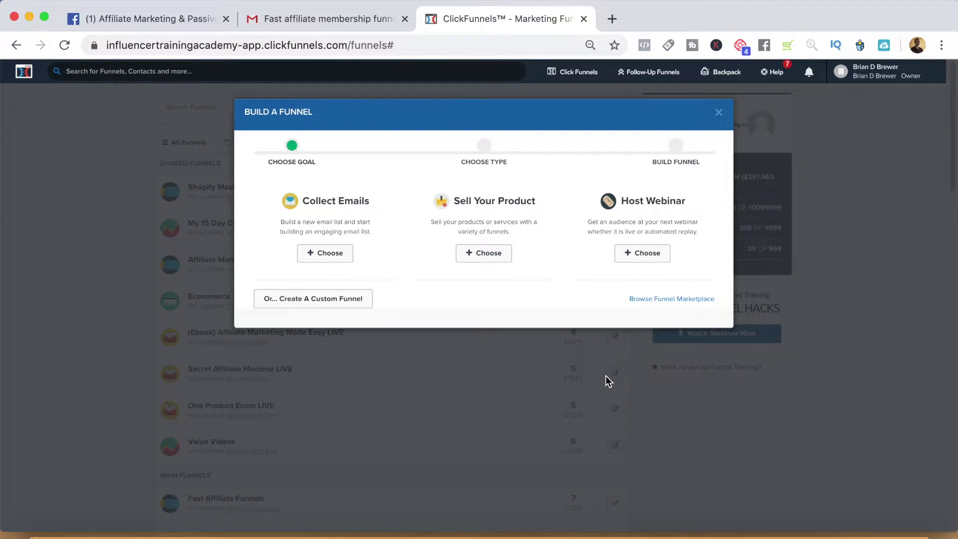
left_click(342, 257)
type("Dem")
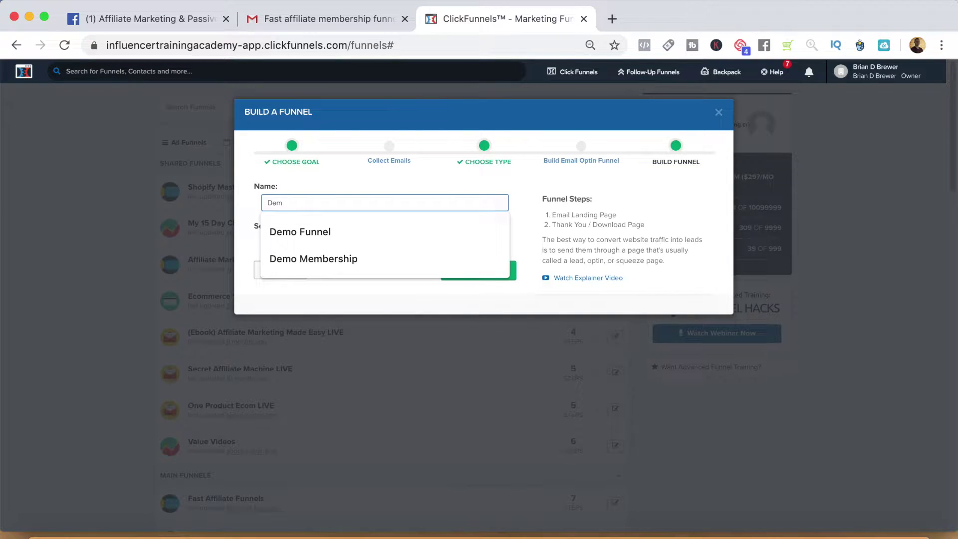
type("o Membership Funnel")
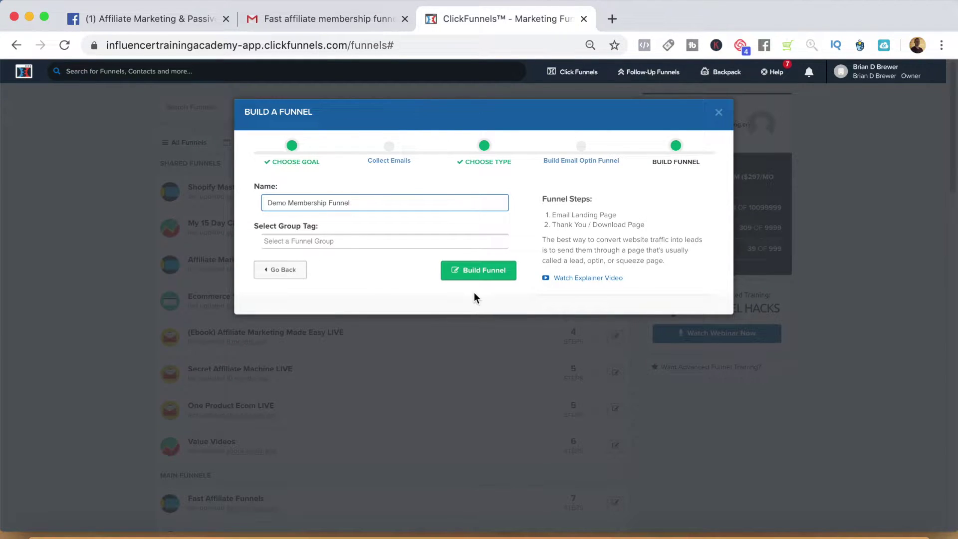
left_click(473, 269)
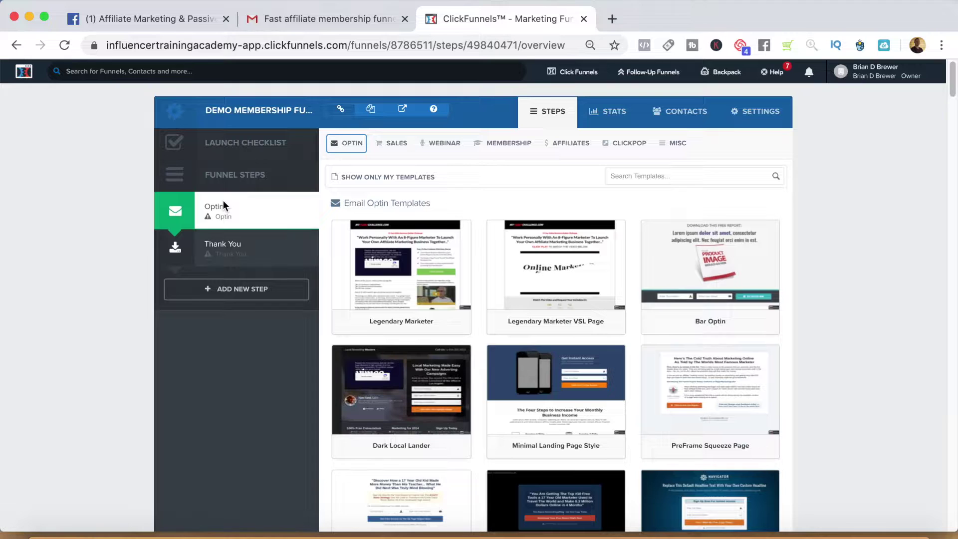
Apply the Video BG Squeeze email optin template to the Optin step.
scroll(556, 240, "down", 1)
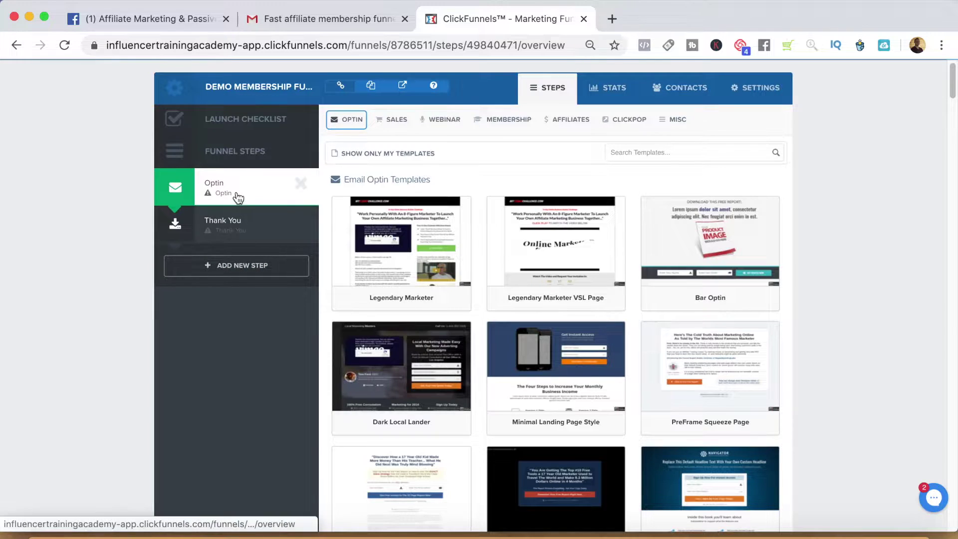
scroll(283, 228, "down", 3)
scroll(373, 221, "down", 4)
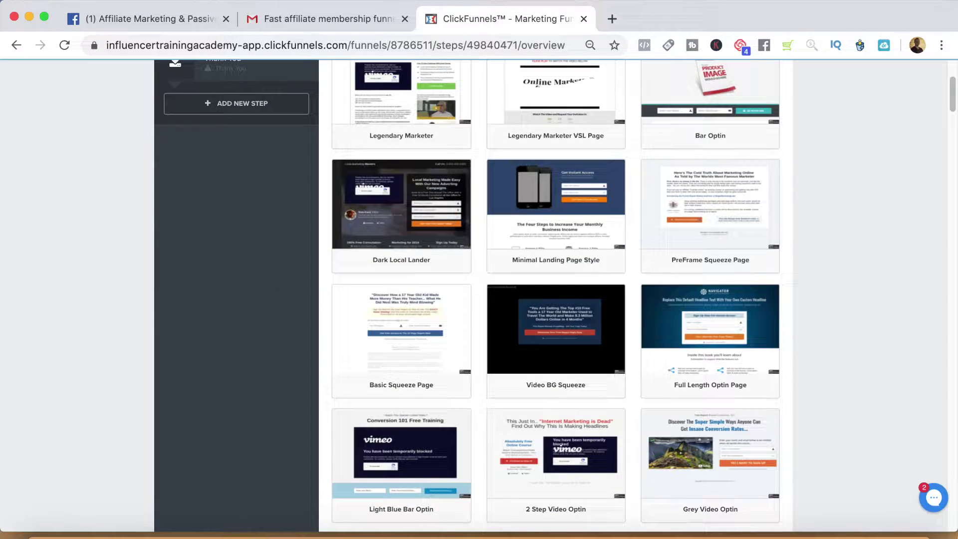
mouse_move(560, 327)
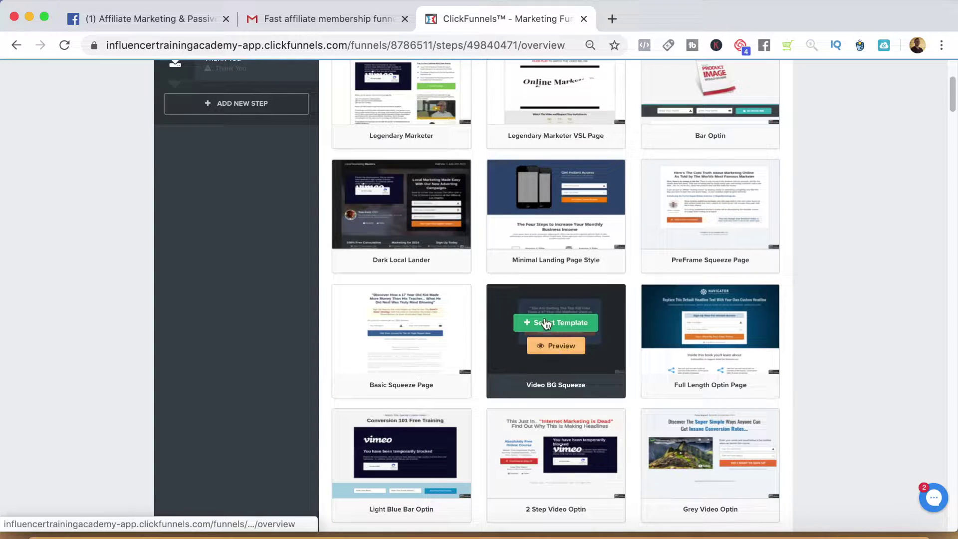
left_click(549, 327)
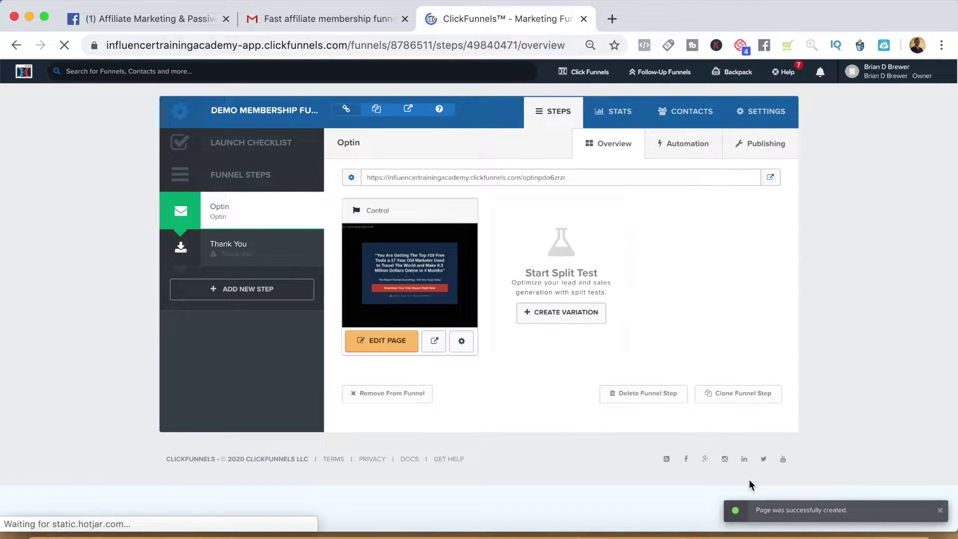
Open the Optin page in the editor and view its sign-up popup.
left_click(388, 344)
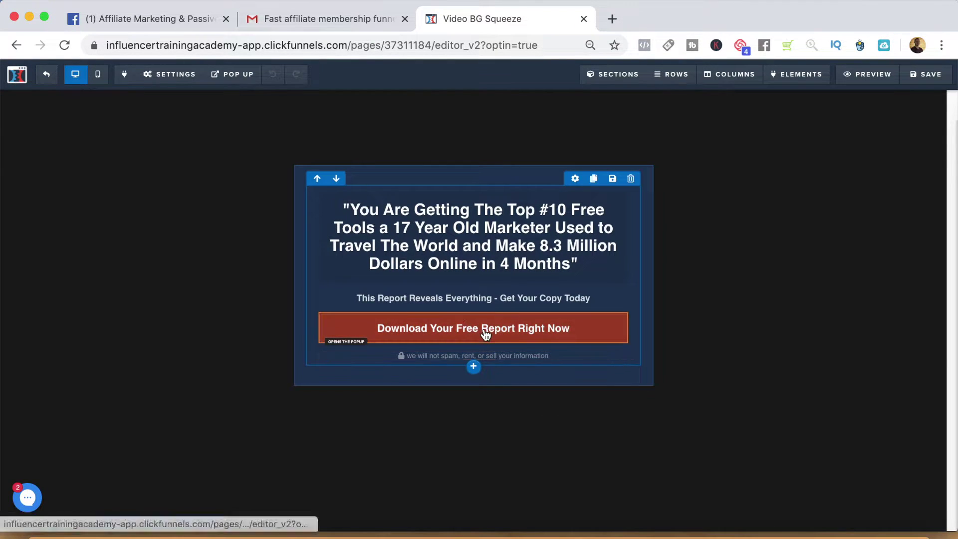
mouse_move(222, 75)
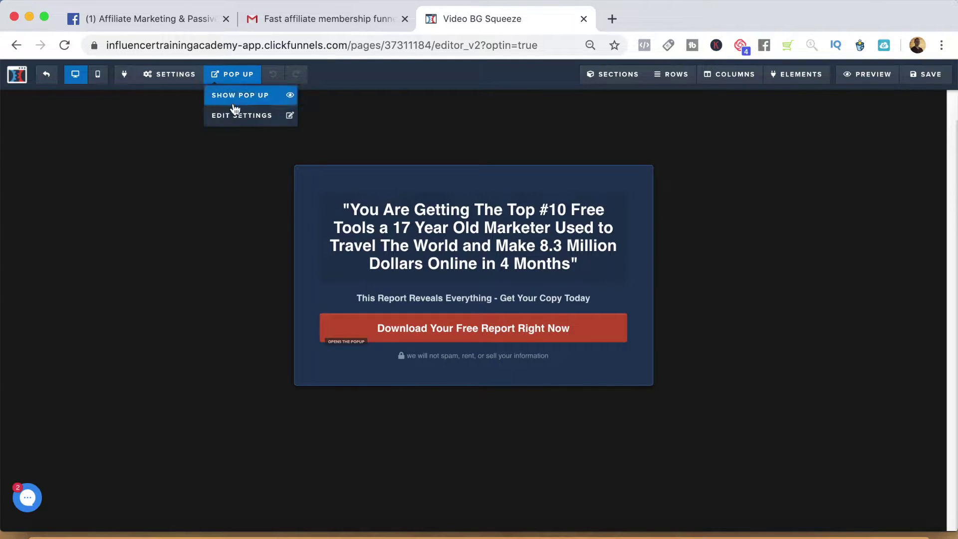
left_click(223, 115)
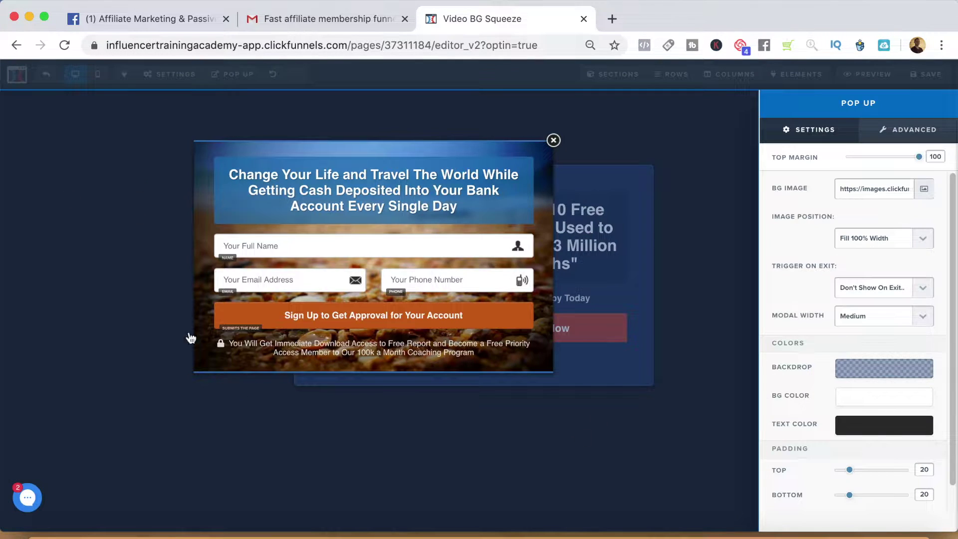
left_click(554, 140)
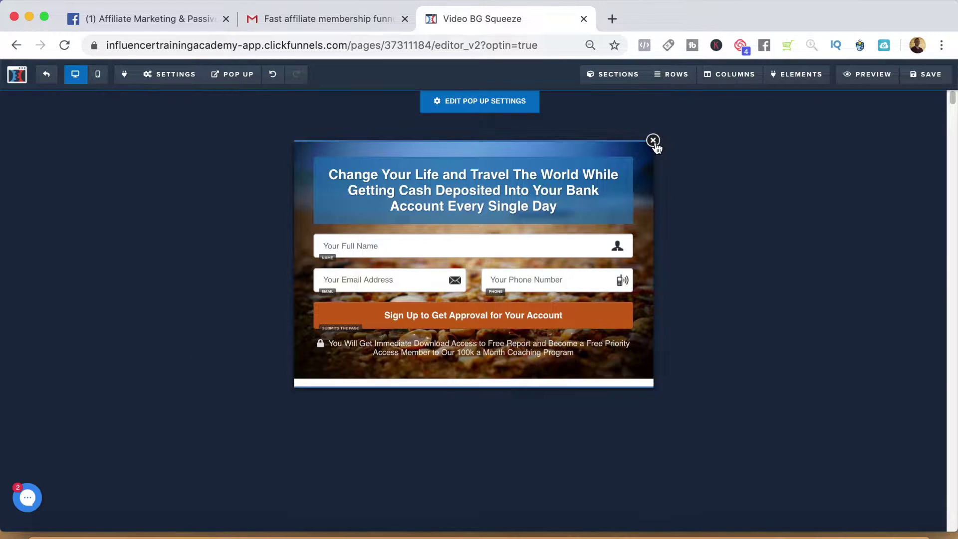
left_click(653, 140)
Preview the optin page, test its sign-up popup, then save the page.
left_click(844, 75)
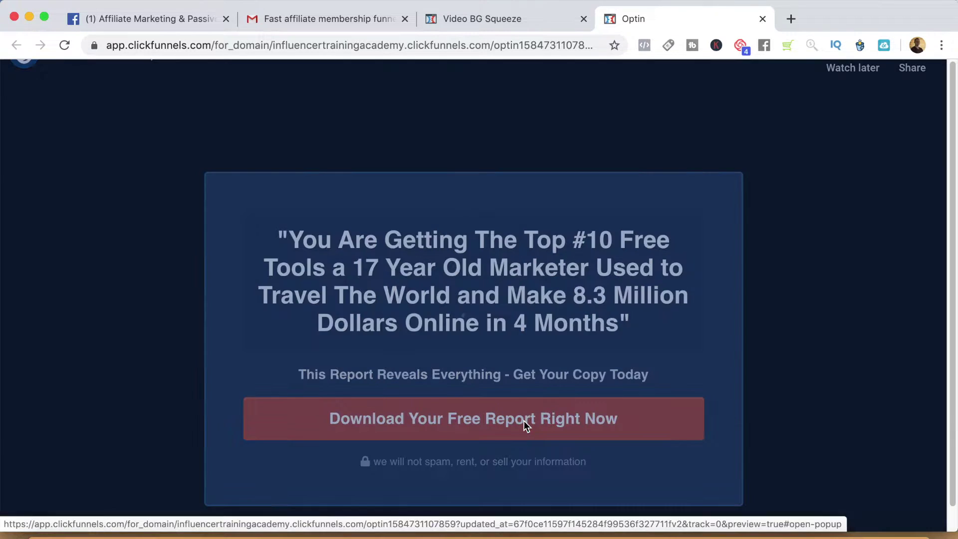
left_click(524, 420)
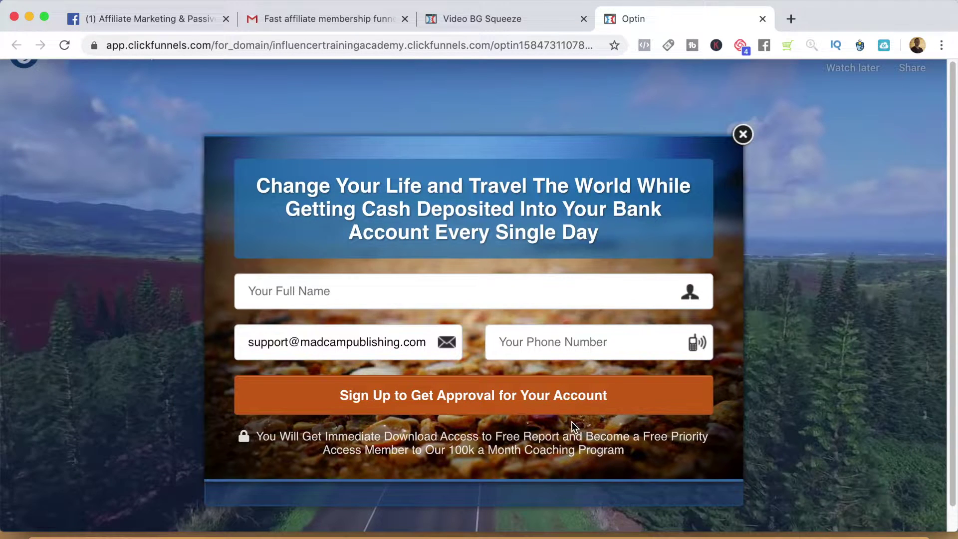
left_click(744, 134)
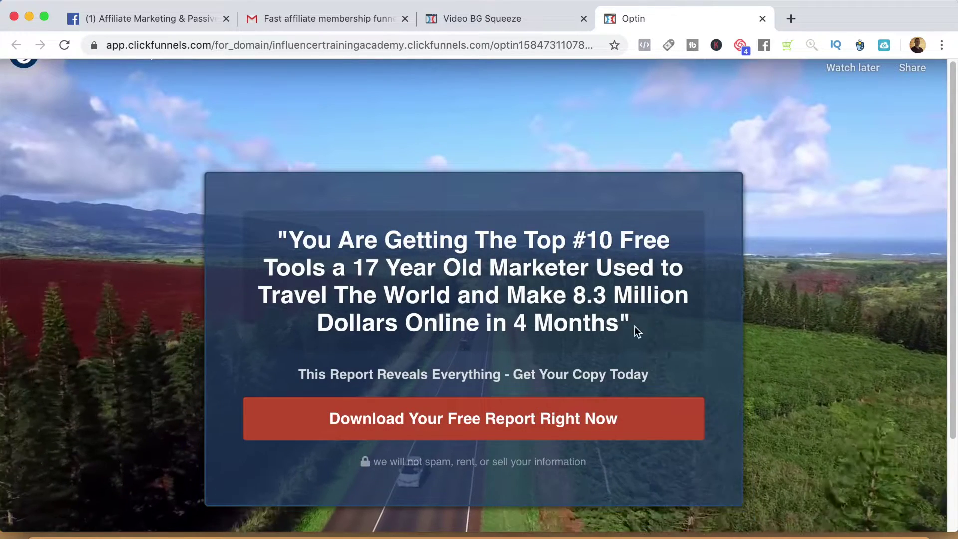
left_click(525, 20)
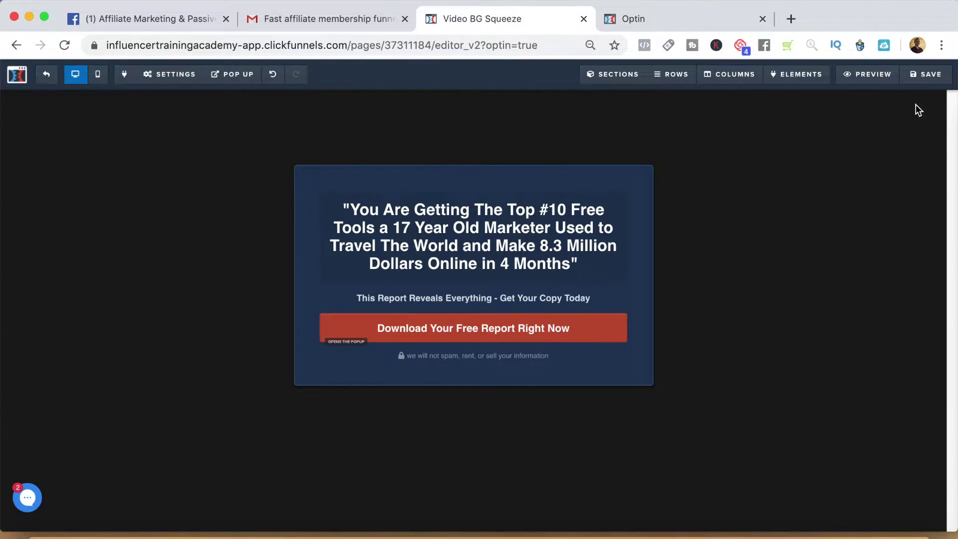
left_click(927, 84)
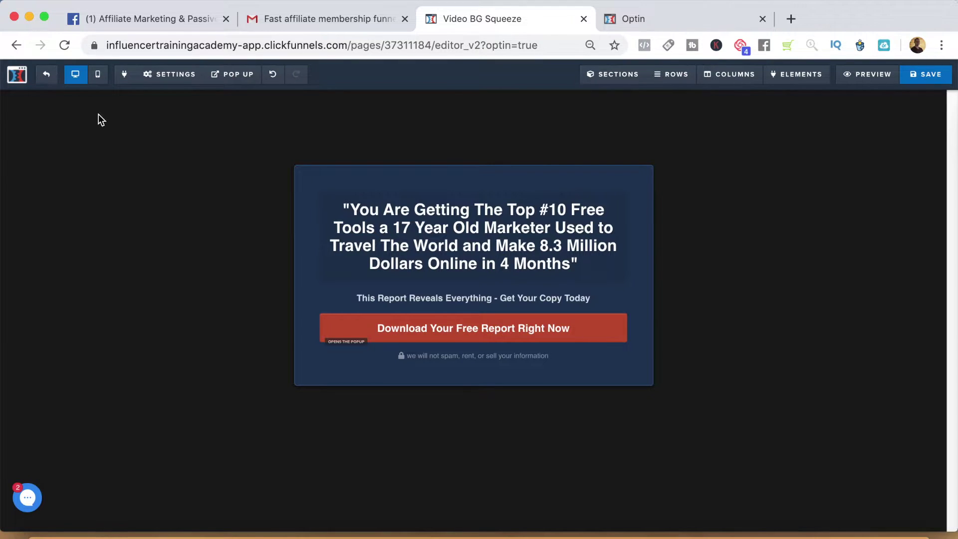
Add an 'Account Creation' step after Thank You and show its membership templates.
left_click(44, 75)
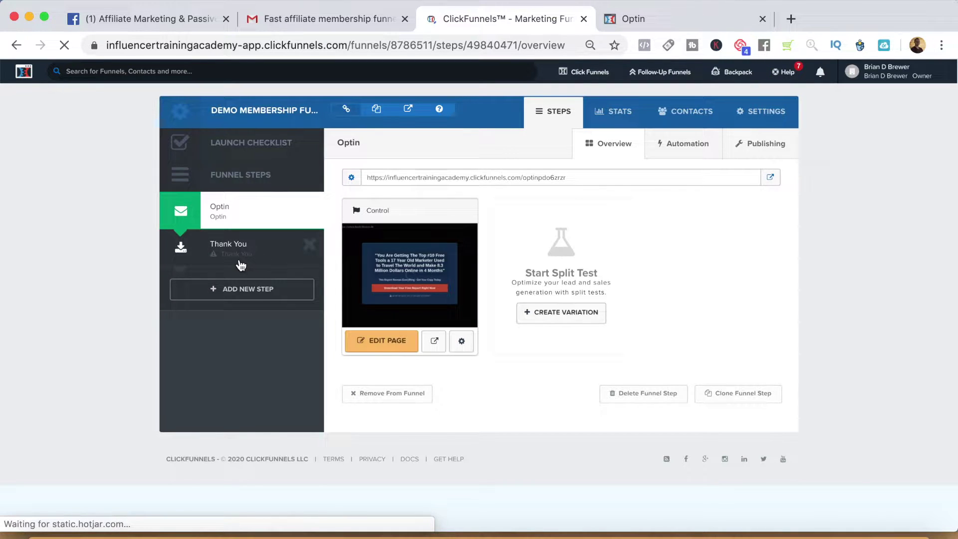
left_click(238, 292)
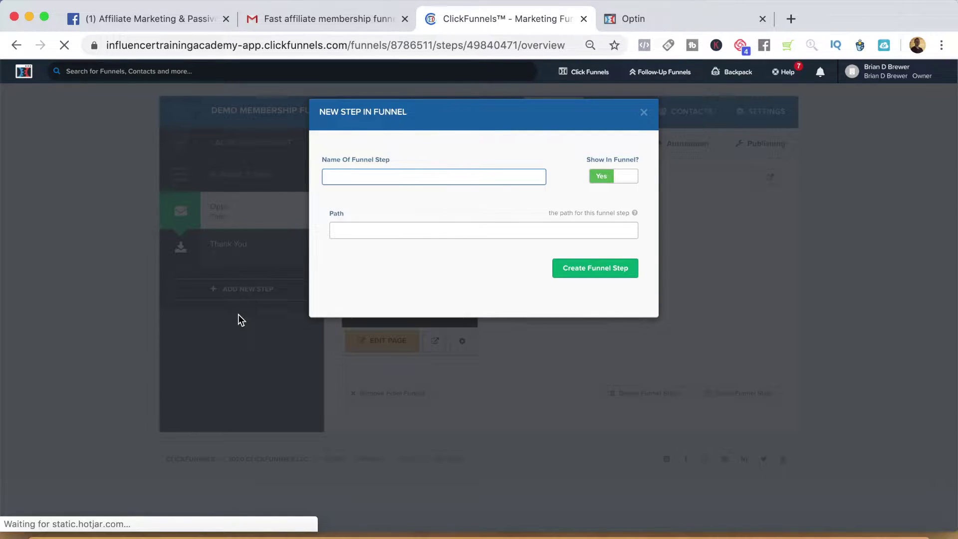
type("M")
key("BackSpace")
type("Accoun")
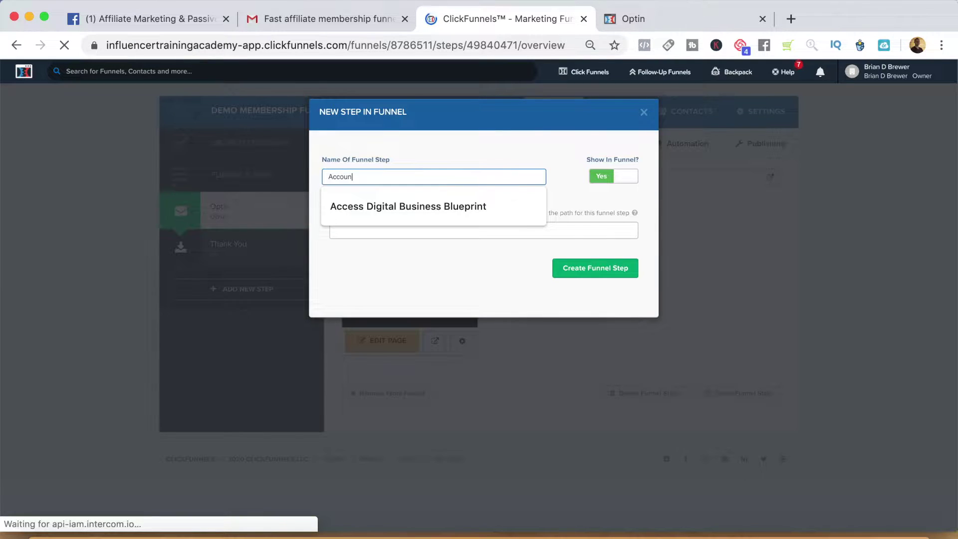
type("t Creation")
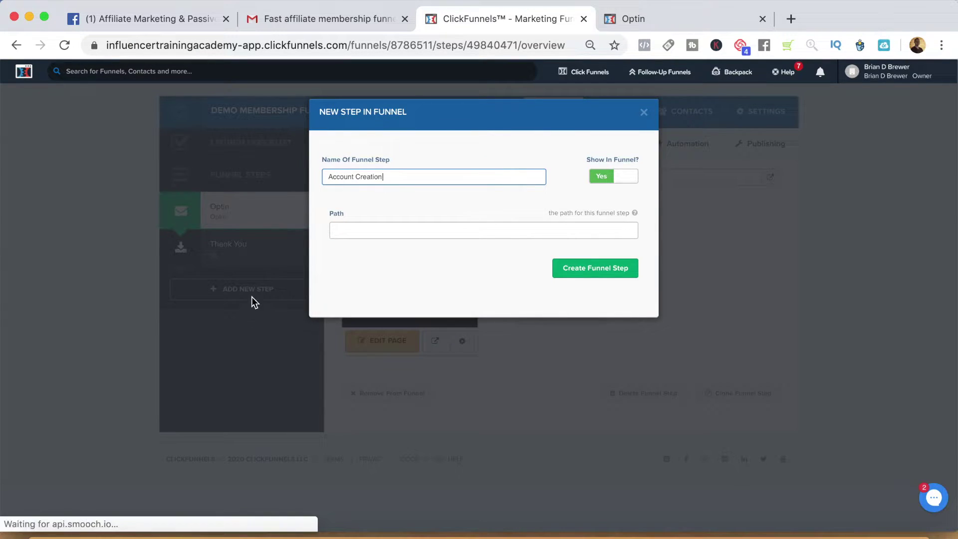
left_click(579, 270)
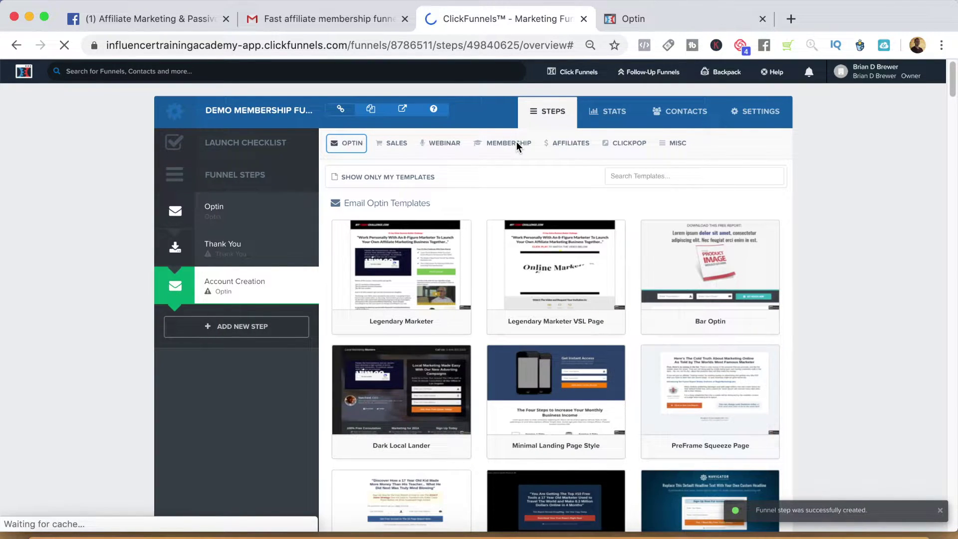
left_click(516, 143)
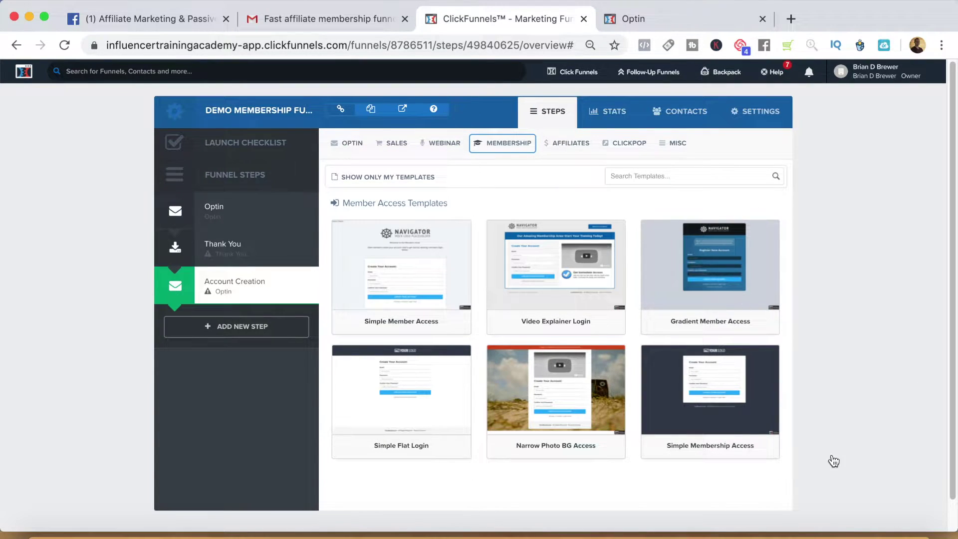
Apply the Simple Membership Access template to Account Creation and preview it in a new tab.
mouse_move(400, 397)
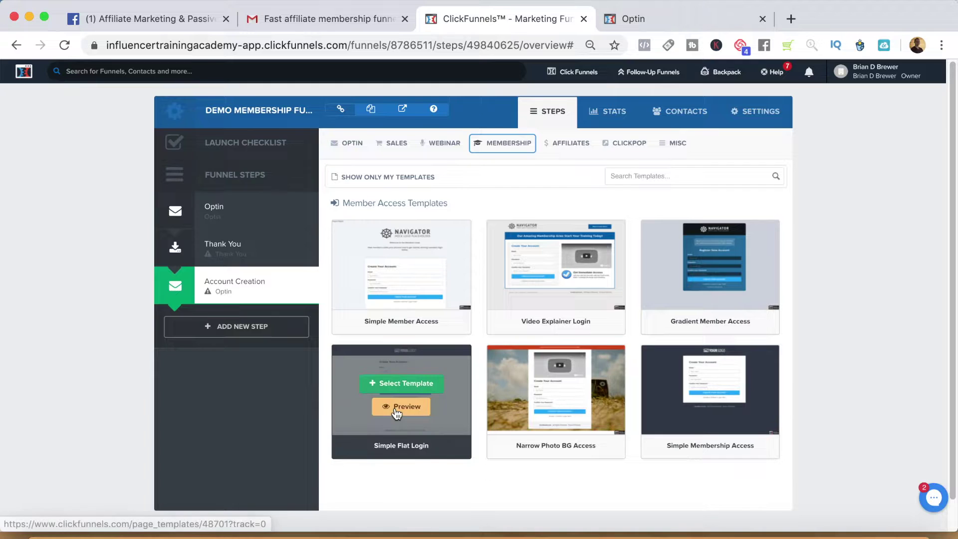
mouse_move(703, 392)
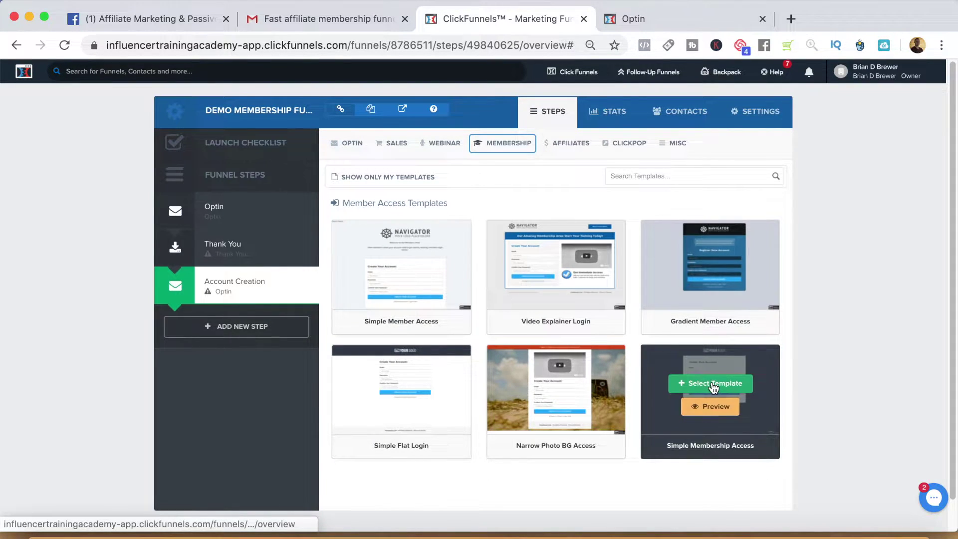
left_click(712, 385)
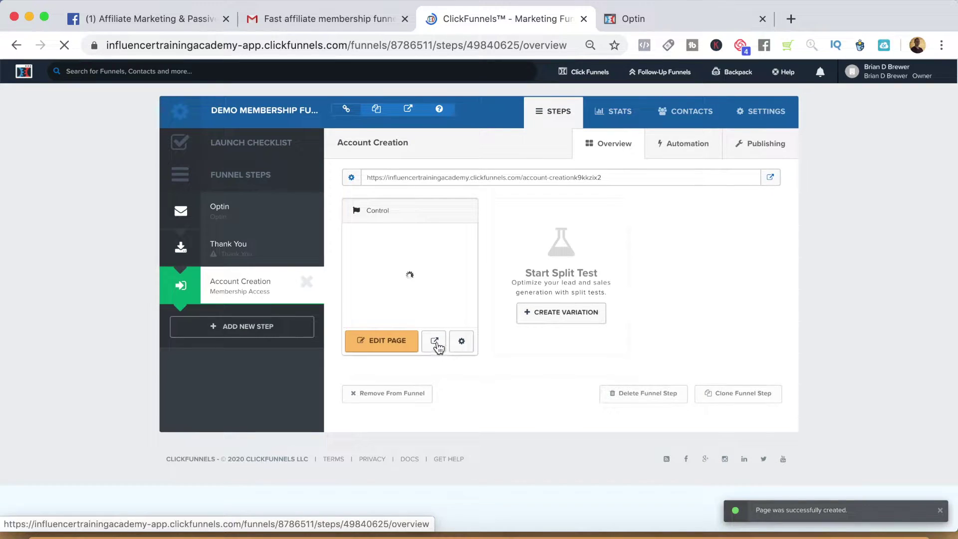
left_click(436, 343)
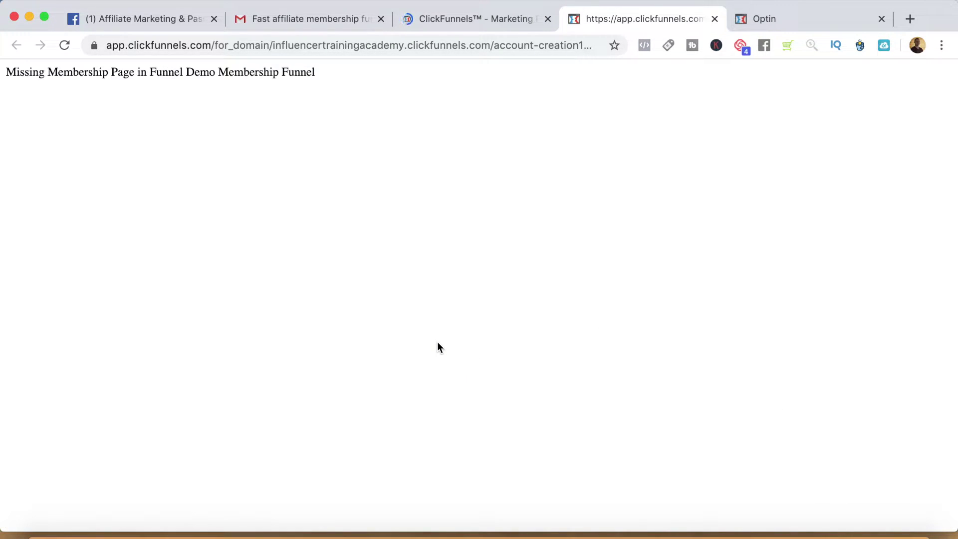
left_click(457, 19)
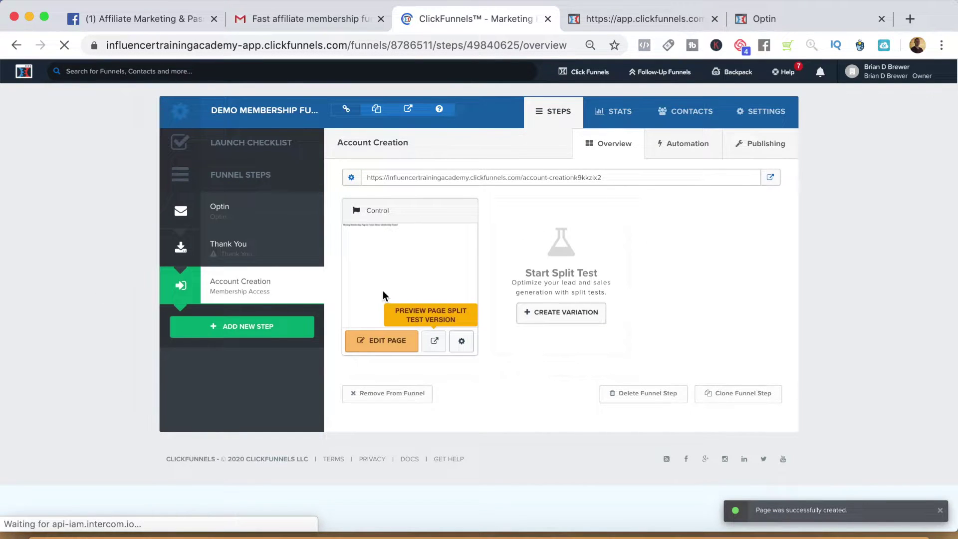
Create a 'Member Area' funnel step and show its membership template options.
left_click(259, 335)
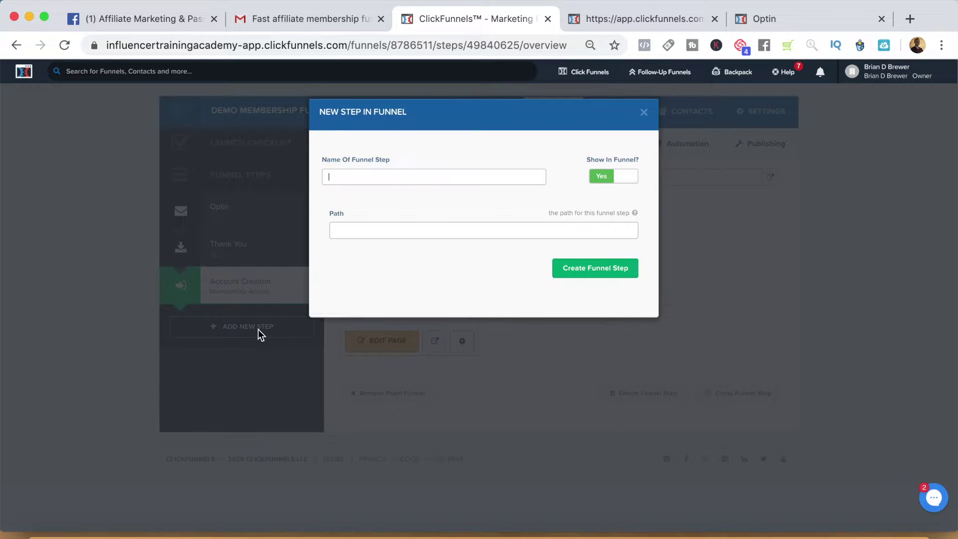
type("Me")
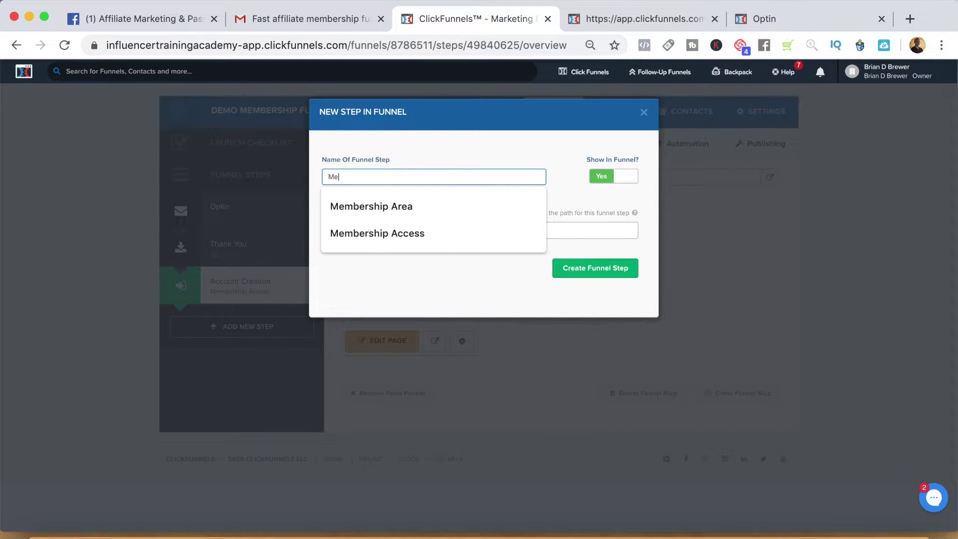
type("mber Area")
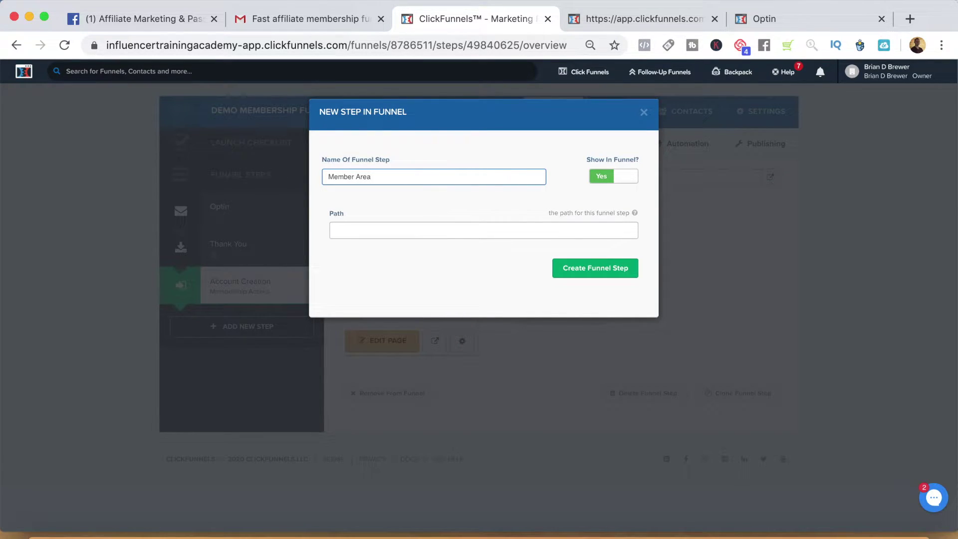
left_click(588, 269)
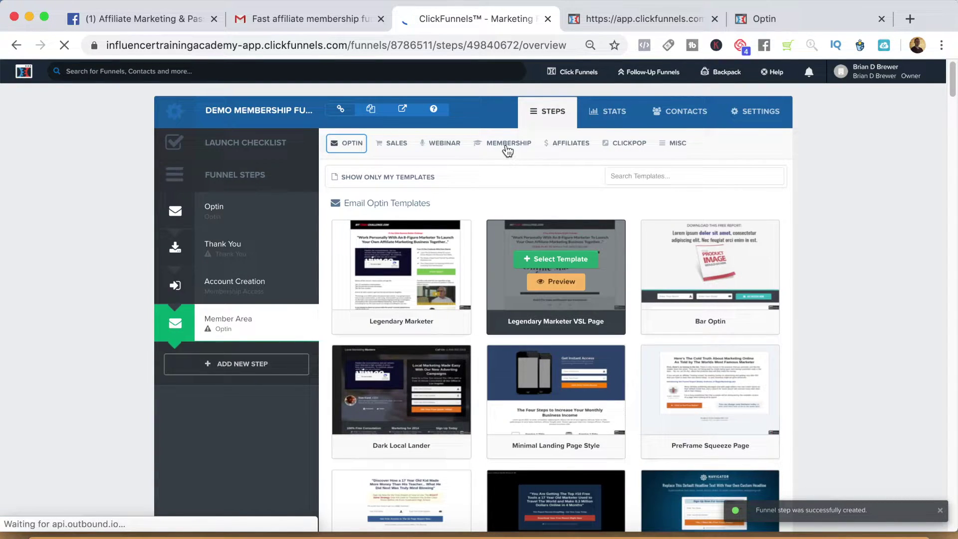
left_click(506, 145)
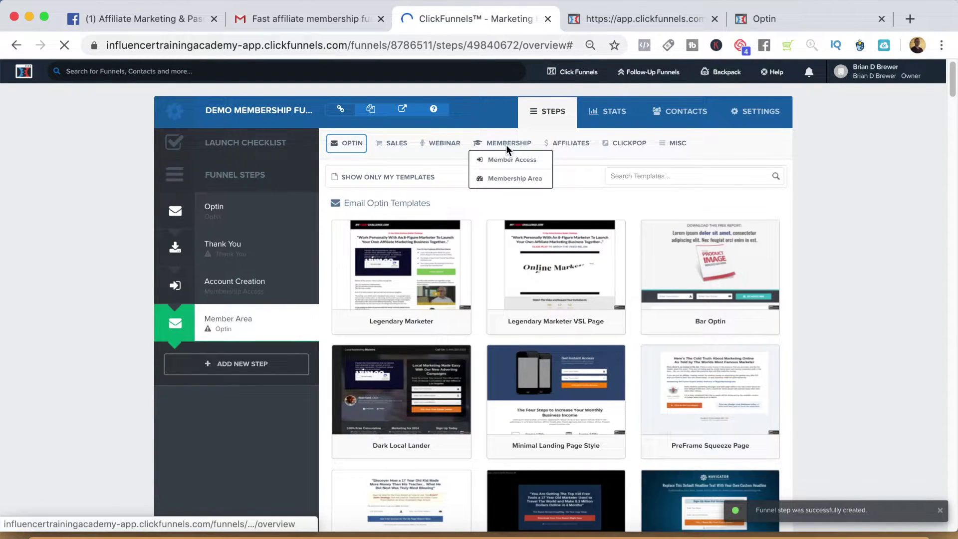
Build Member Area from the Simple Membership area template and open it for editing.
left_click(514, 185)
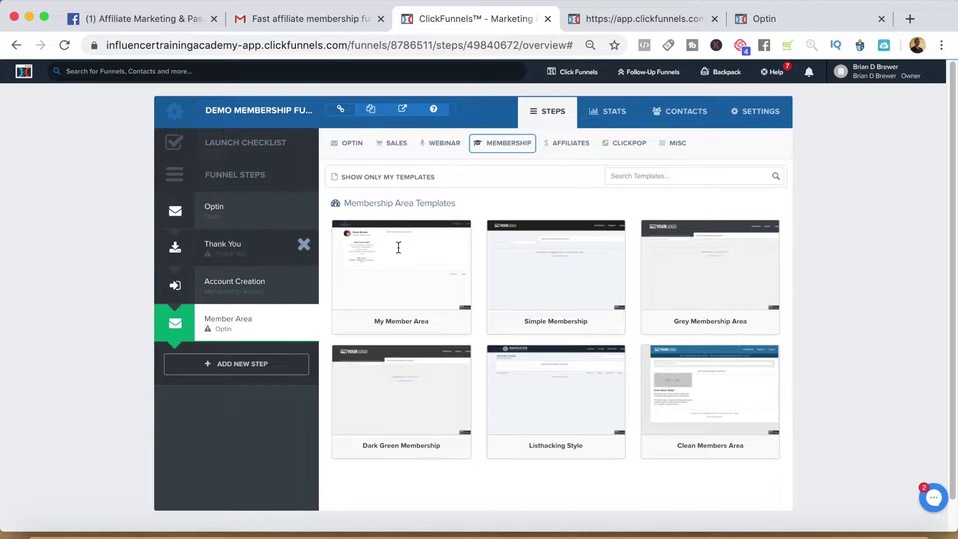
mouse_move(372, 302)
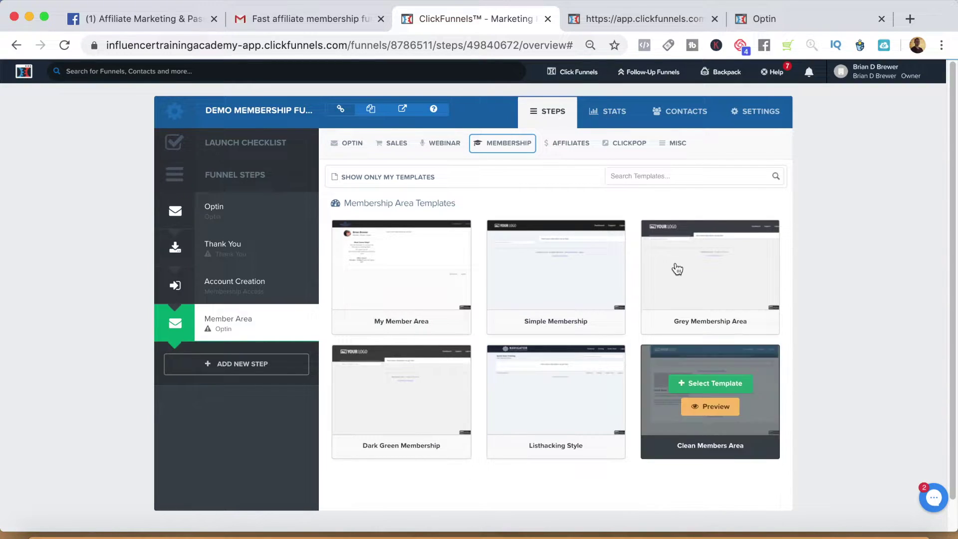
mouse_move(554, 280)
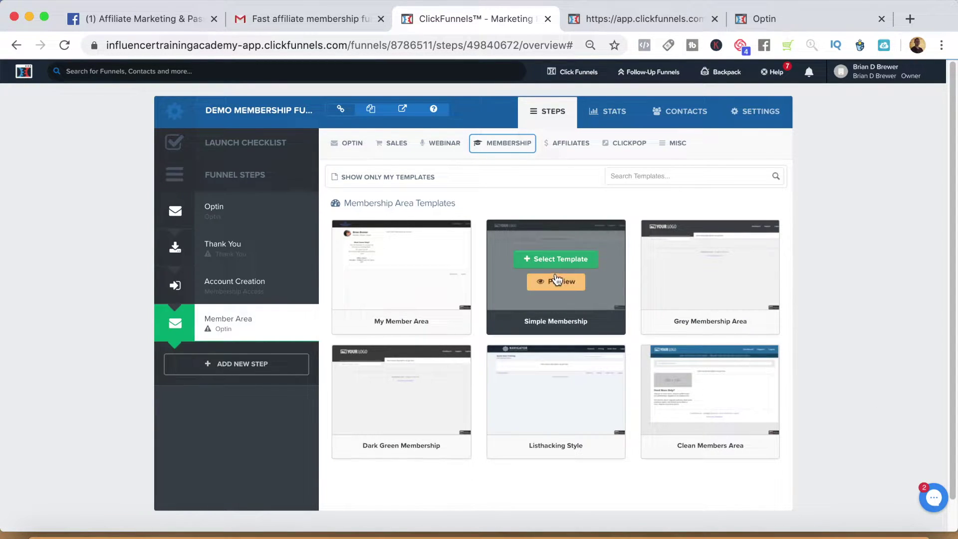
left_click(547, 260)
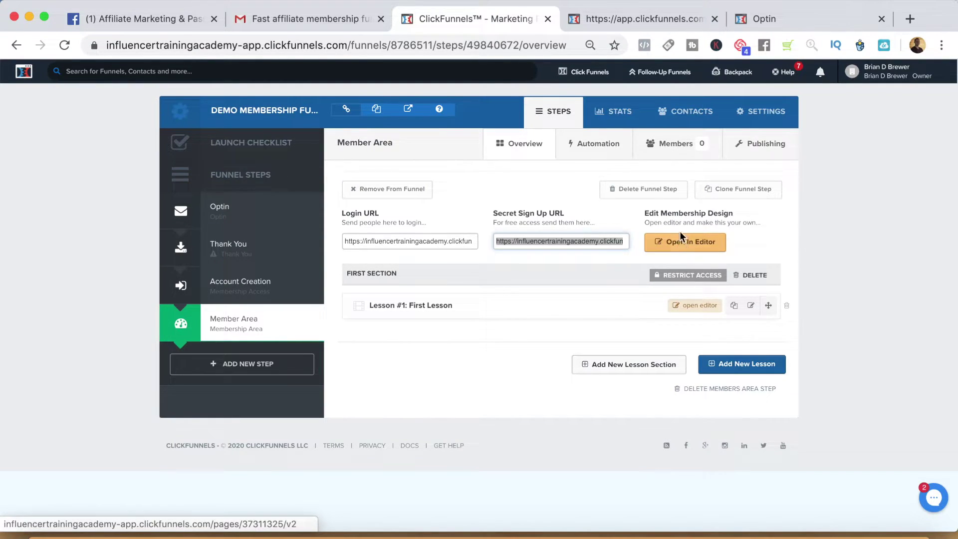
left_click(683, 244)
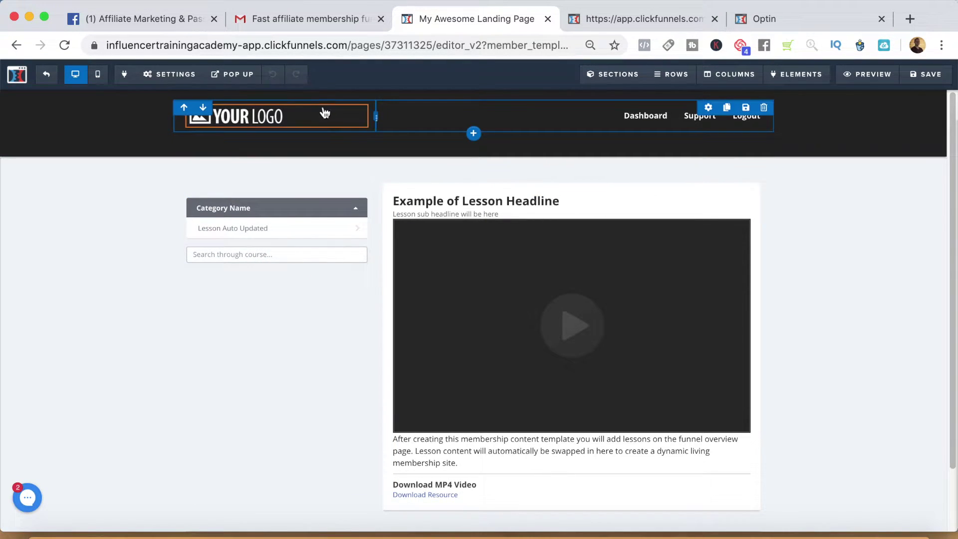
scroll(241, 310, "down", 2)
scroll(244, 315, "up", 2)
scroll(252, 318, "down", 2)
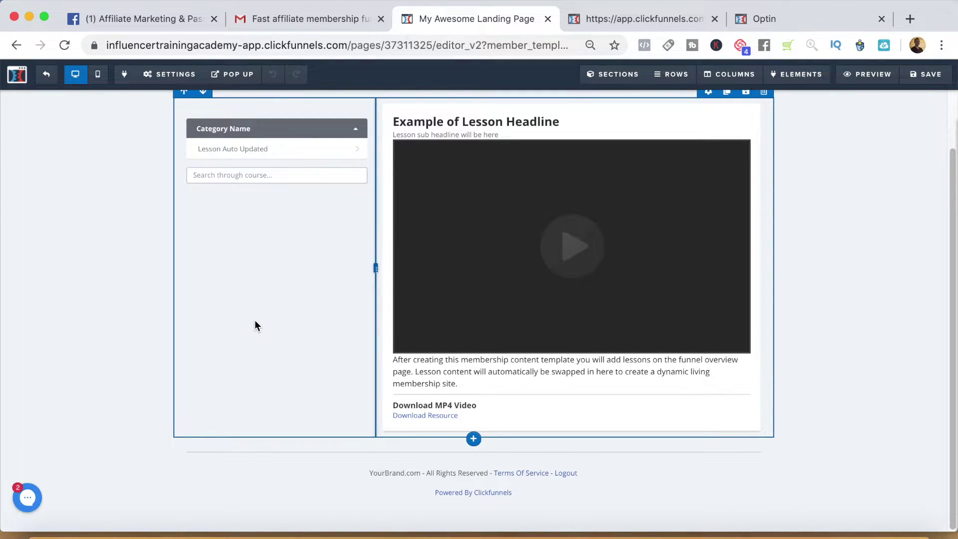
scroll(254, 321, "up", 2)
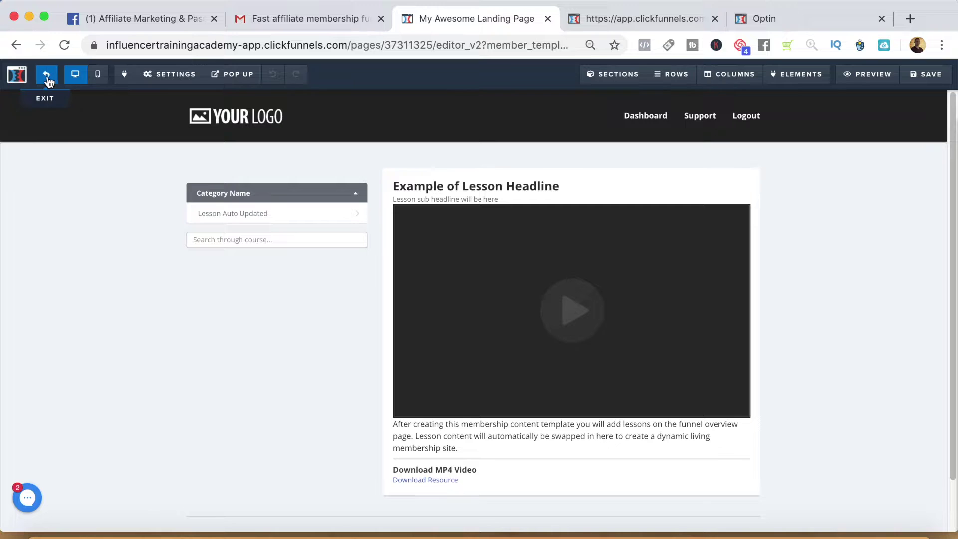
left_click(48, 80)
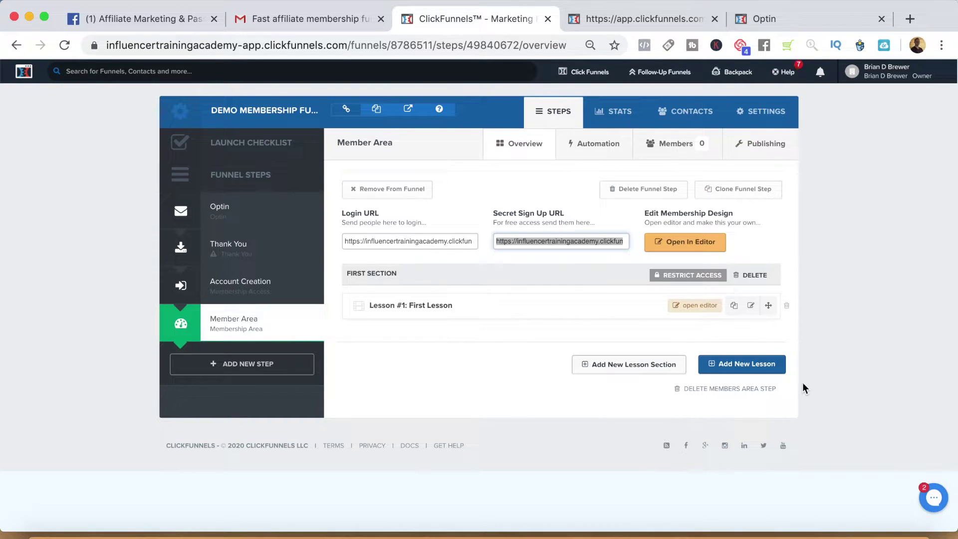
Create a lesson section named 'How To Build A Business' after First Section.
left_click(633, 367)
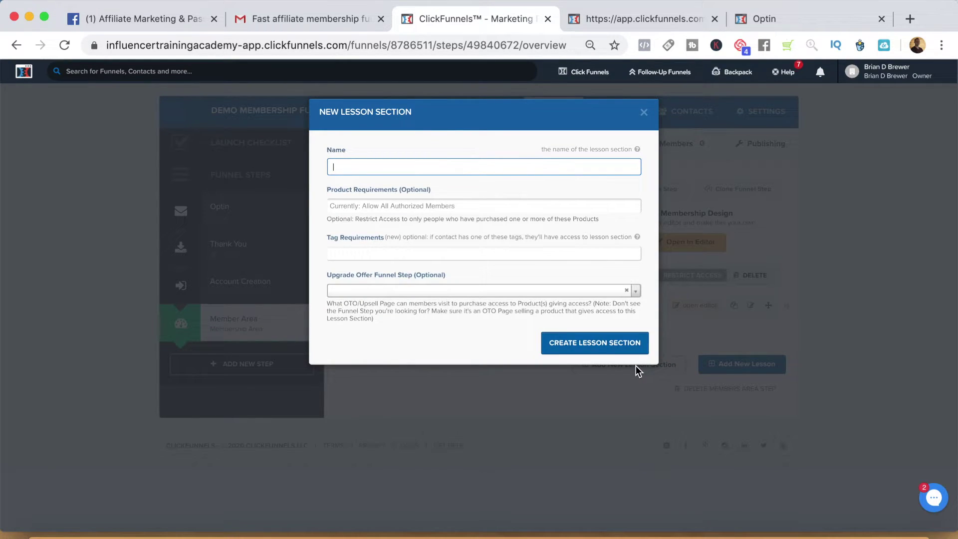
type("H")
type("M")
key("BackSpace")
type("Build A Business")
left_click(432, 353)
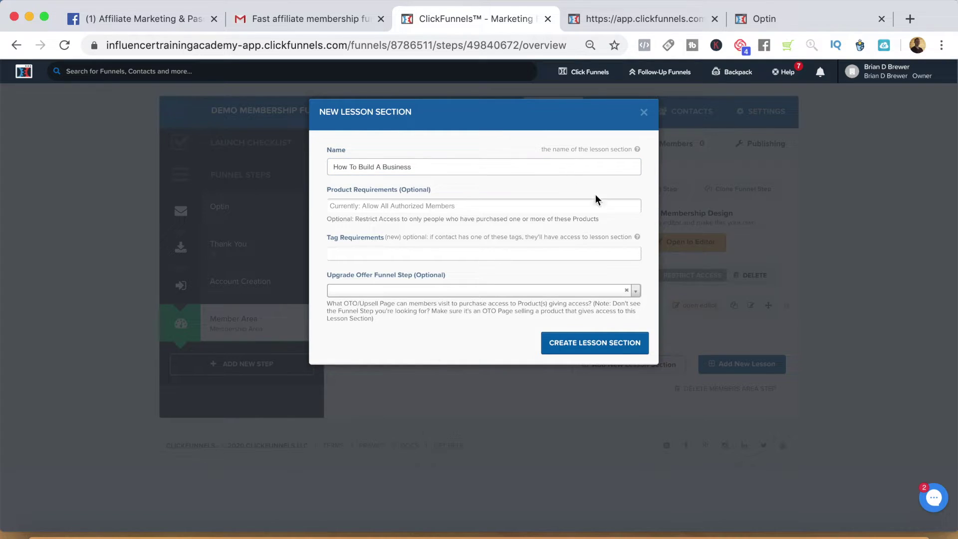
left_click(600, 350)
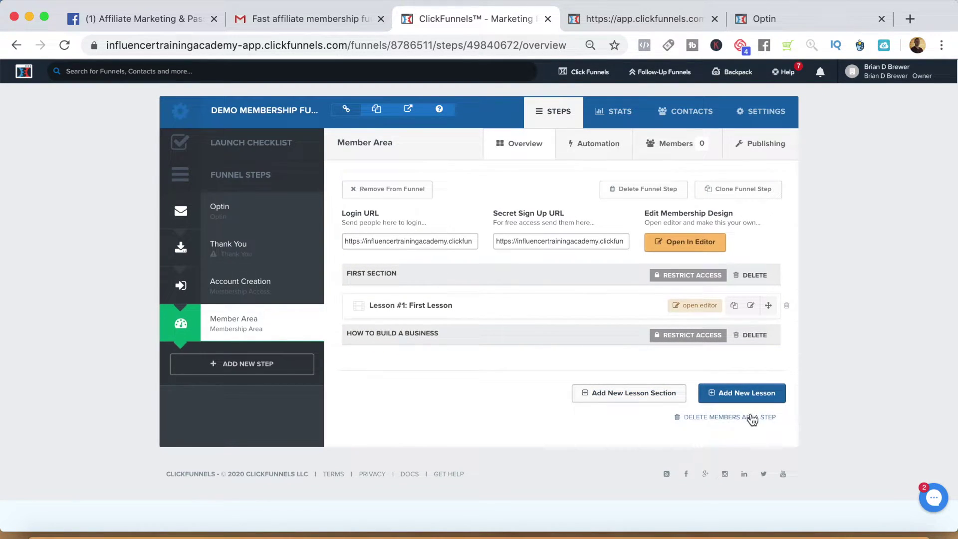
left_click(751, 393)
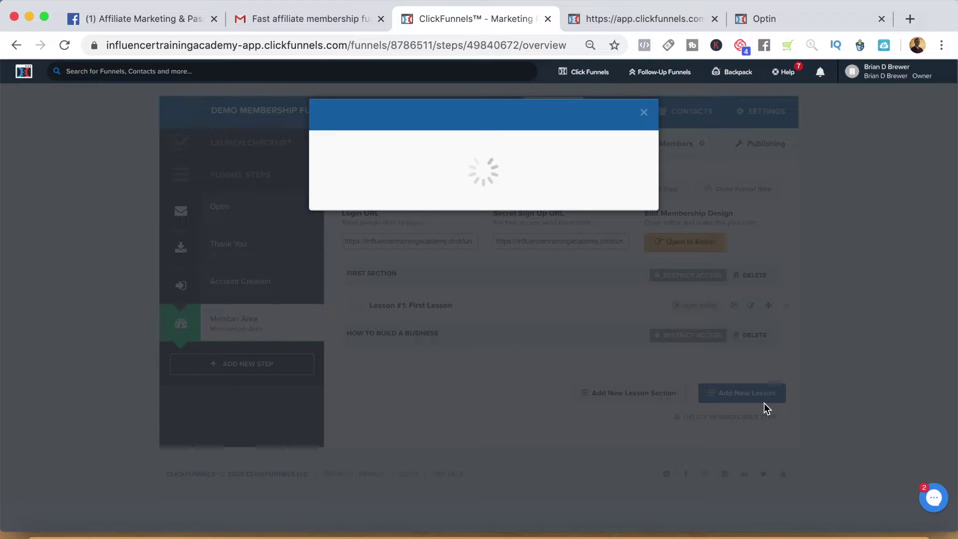
Create lesson 'Step 1' under How To Build A Business using the Video Lesson template.
left_click(417, 167)
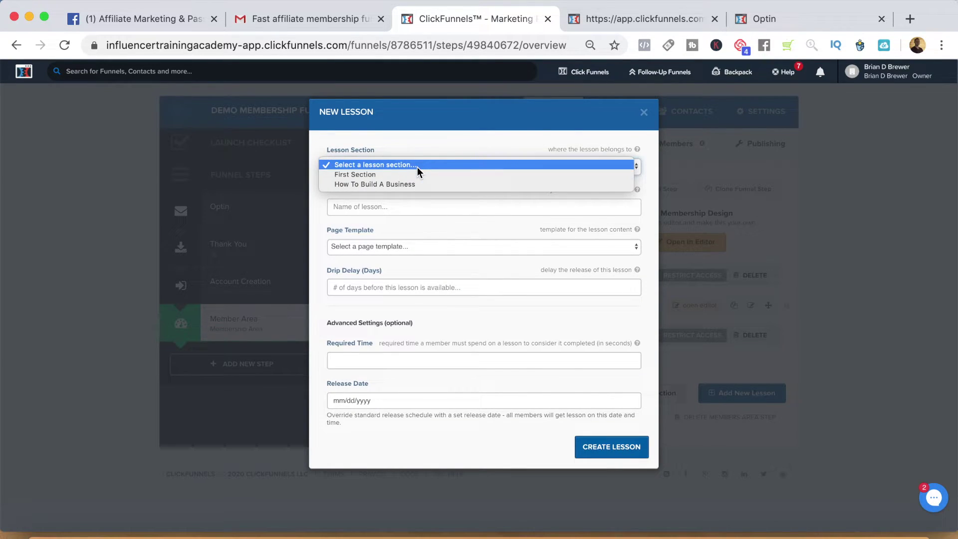
left_click(416, 185)
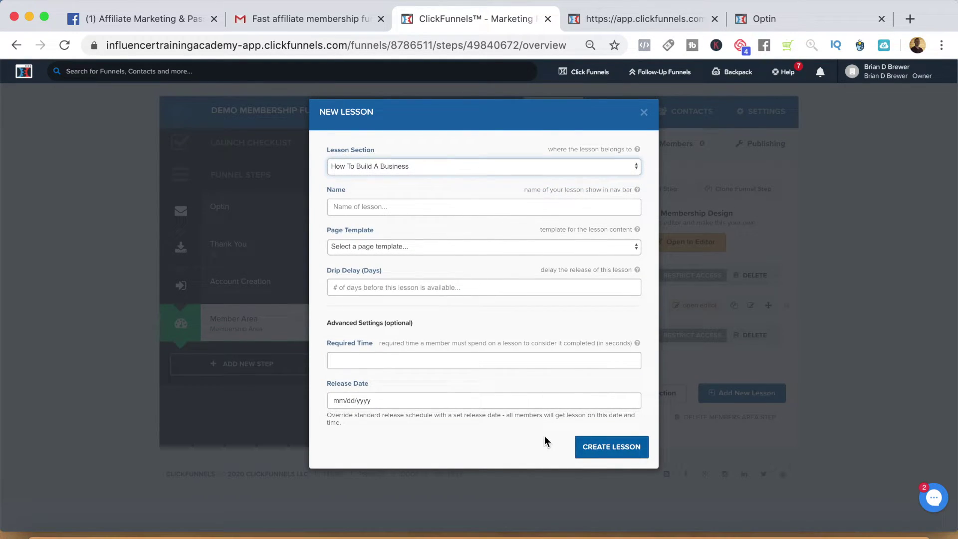
left_click(409, 207)
type("St")
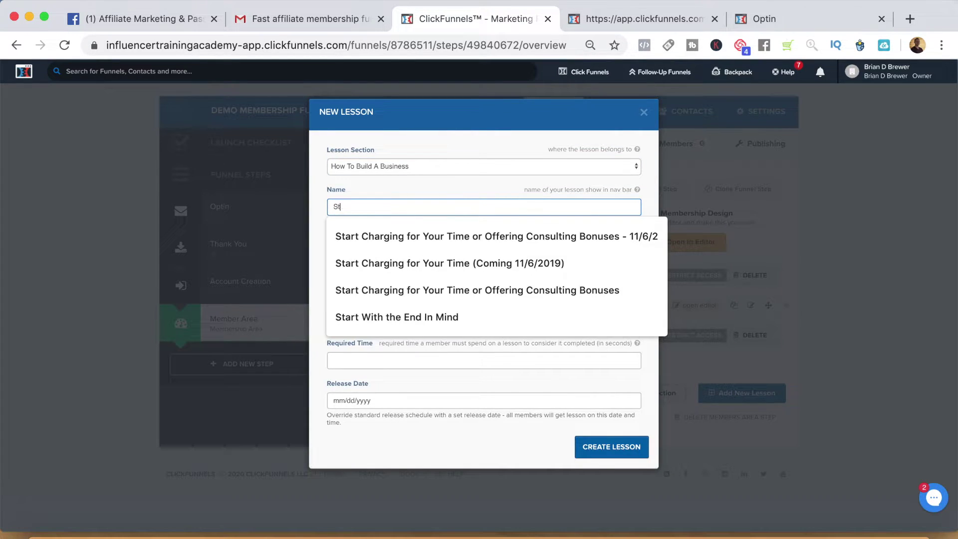
type("ep 1")
left_click(429, 246)
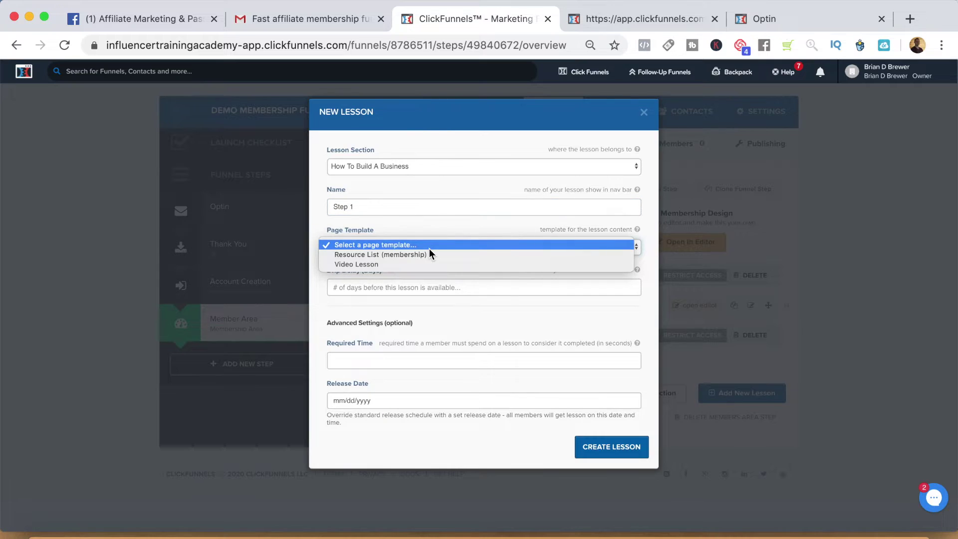
left_click(412, 267)
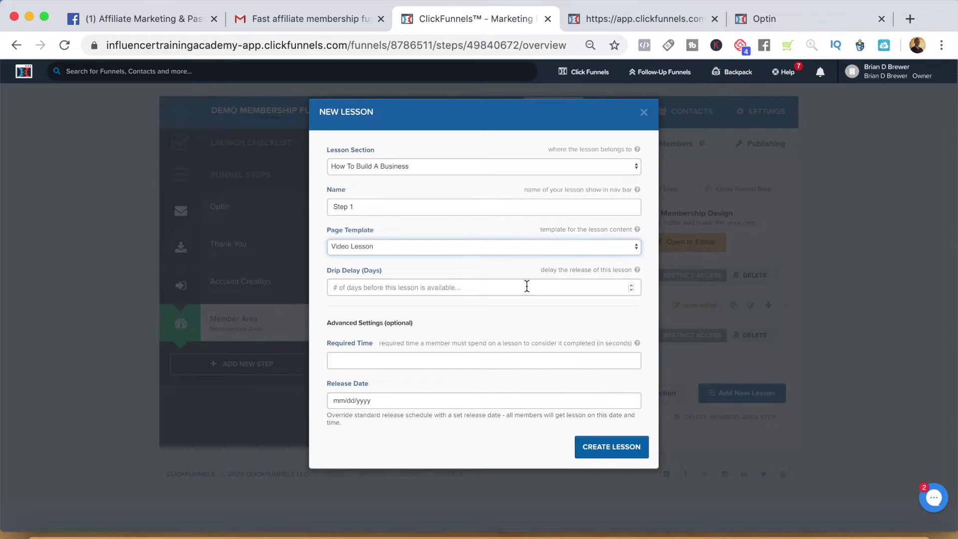
left_click(610, 448)
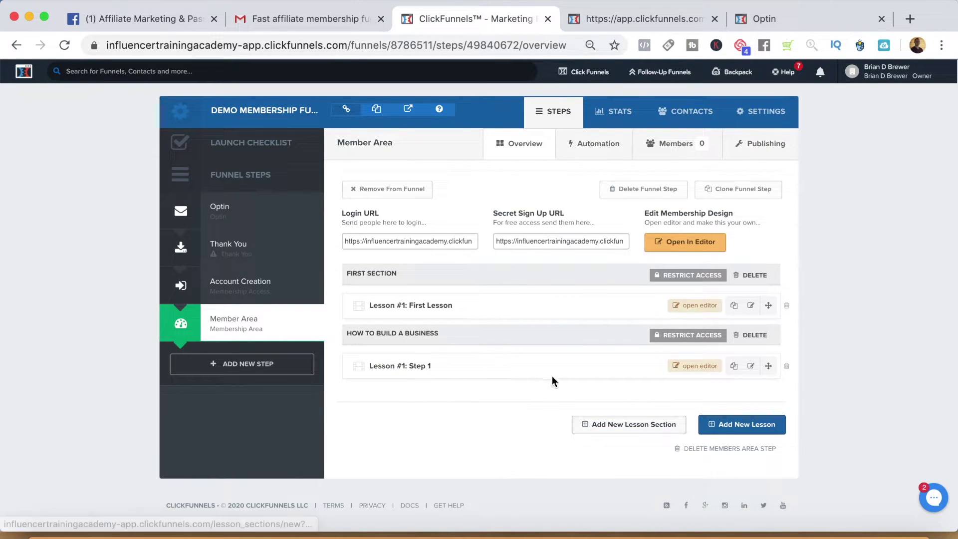
left_click(692, 367)
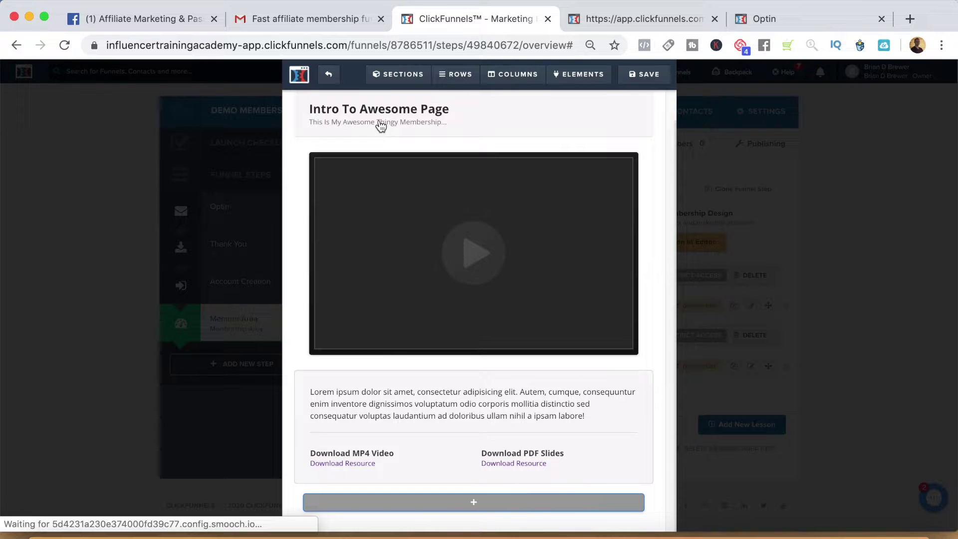
Change the lesson headline text to 'Title'.
left_click(449, 109)
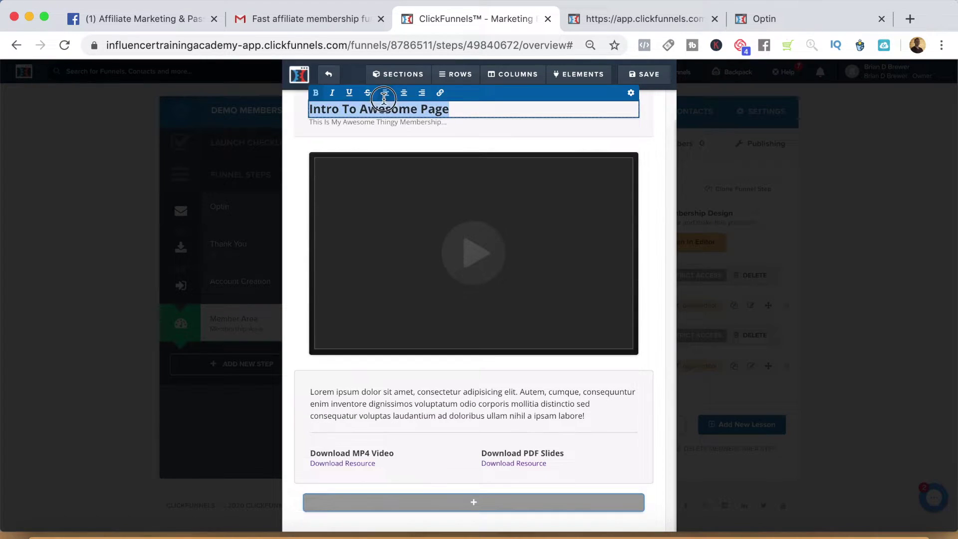
triple_click(387, 109)
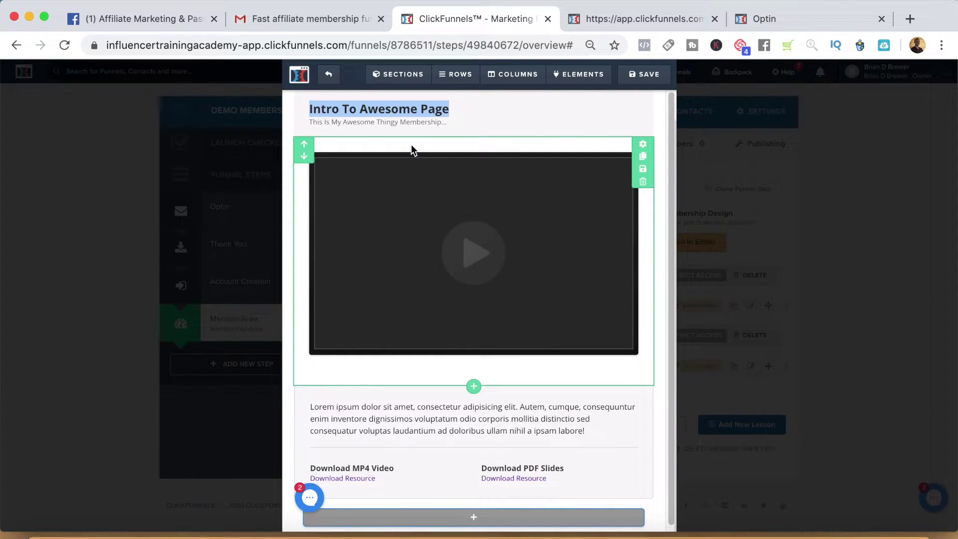
left_click(395, 118)
type("Title")
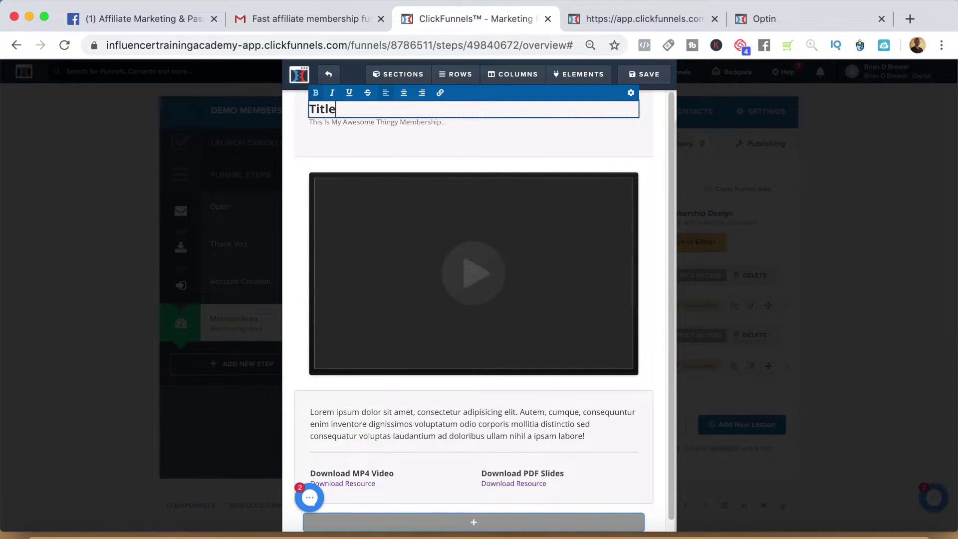
Inspect the video element's settings, keeping the Custom Embed source.
left_click(469, 210)
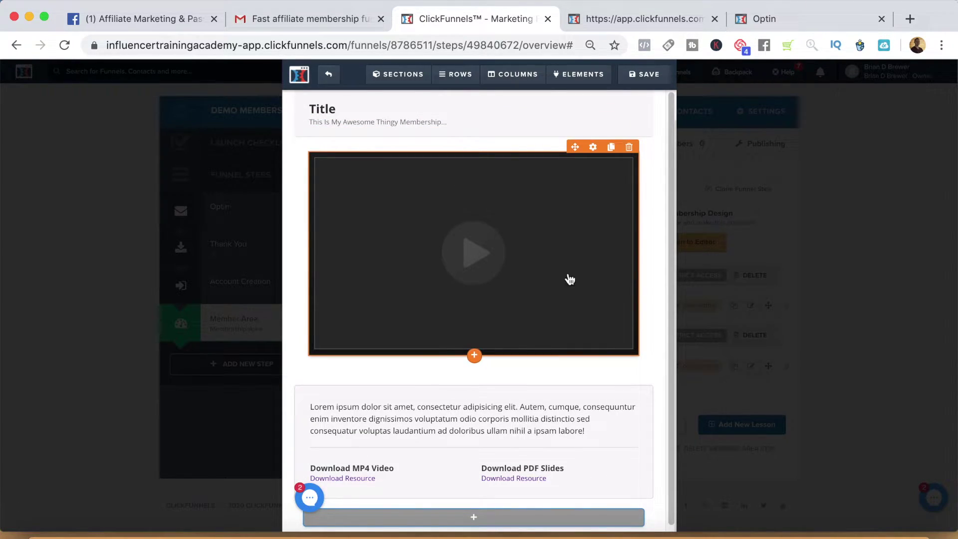
left_click(569, 325)
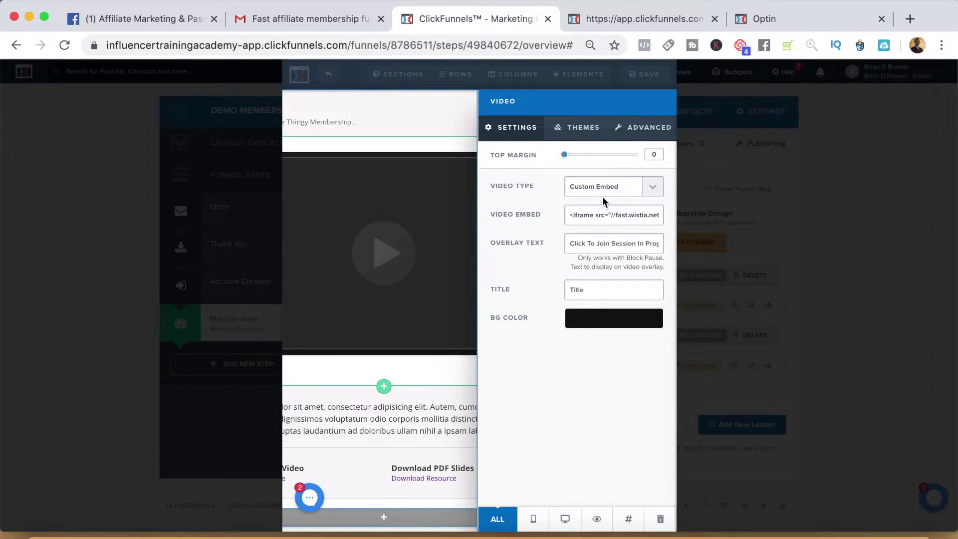
left_click(608, 192)
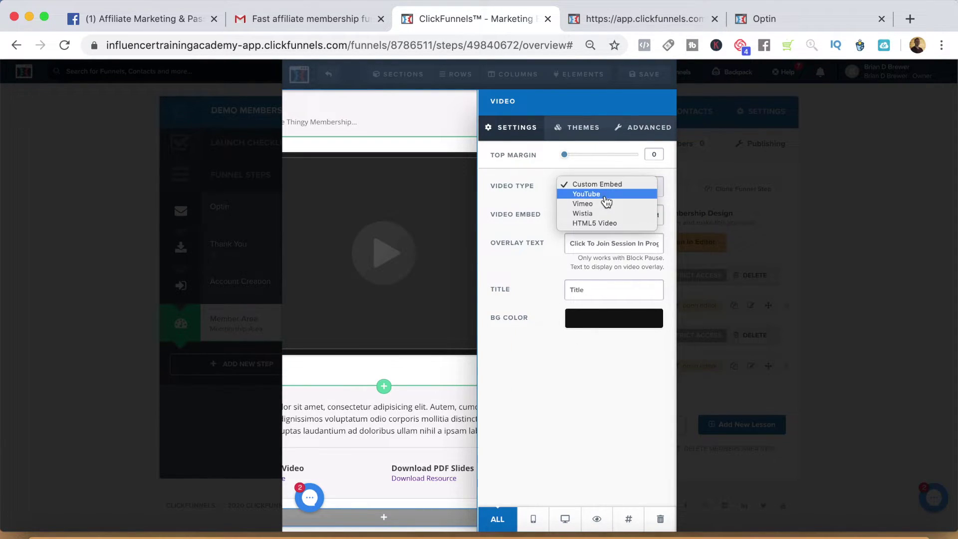
left_click(599, 186)
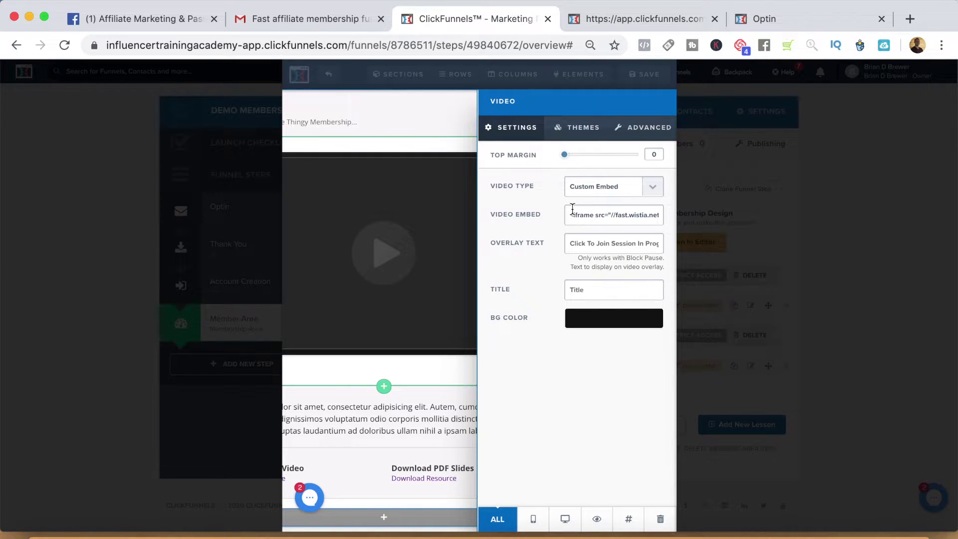
left_click_drag(568, 214, 679, 222)
left_click(364, 314)
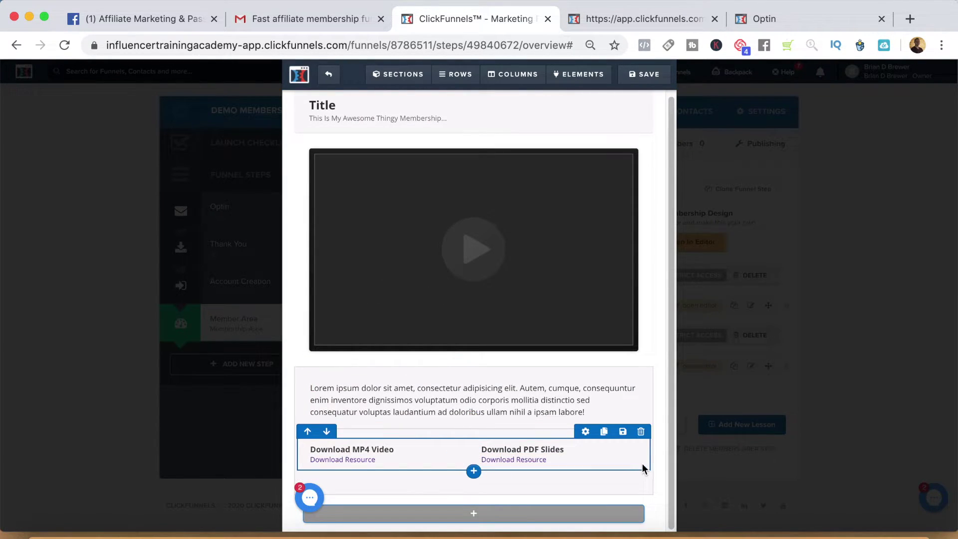
Delete the download and lorem ipsum text rows, then save the lesson template.
left_click(641, 432)
left_click(606, 129)
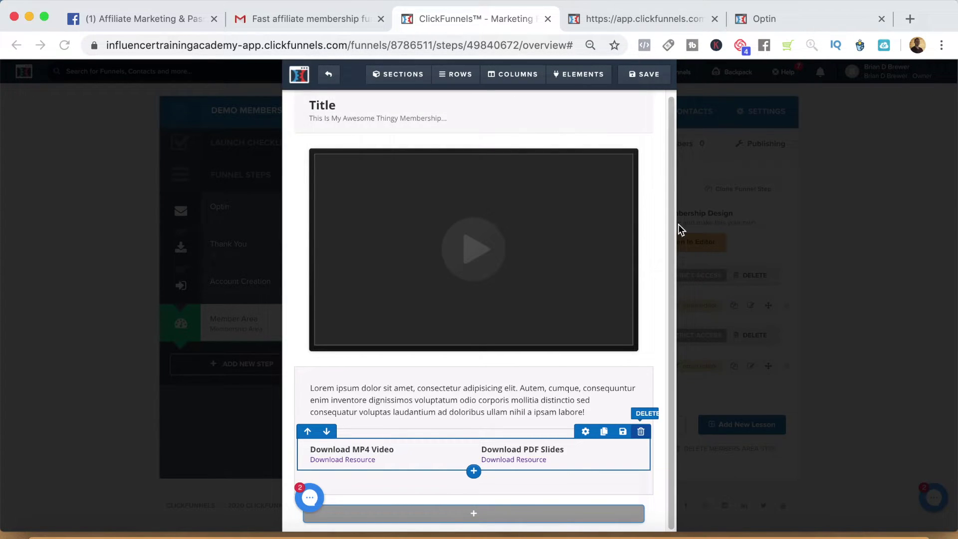
left_click(643, 415)
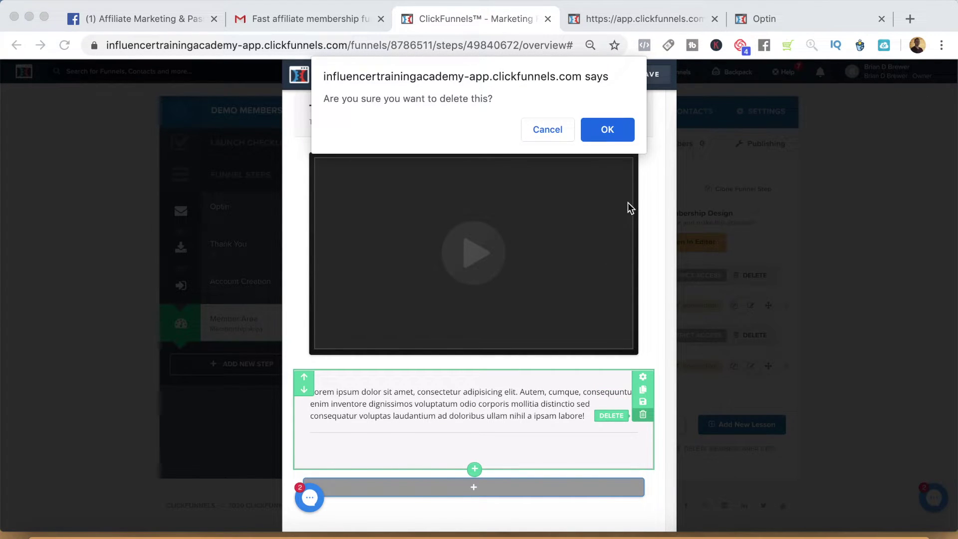
left_click(612, 130)
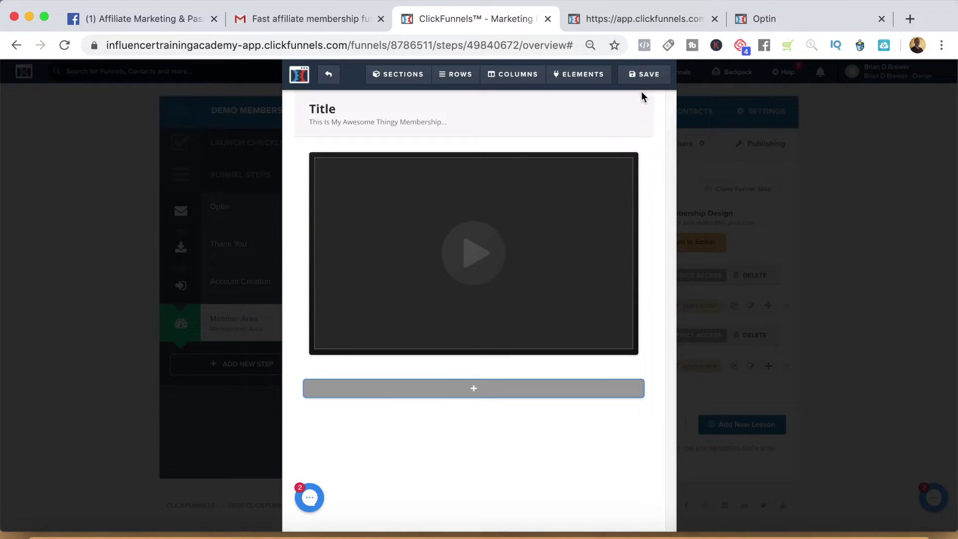
left_click(643, 74)
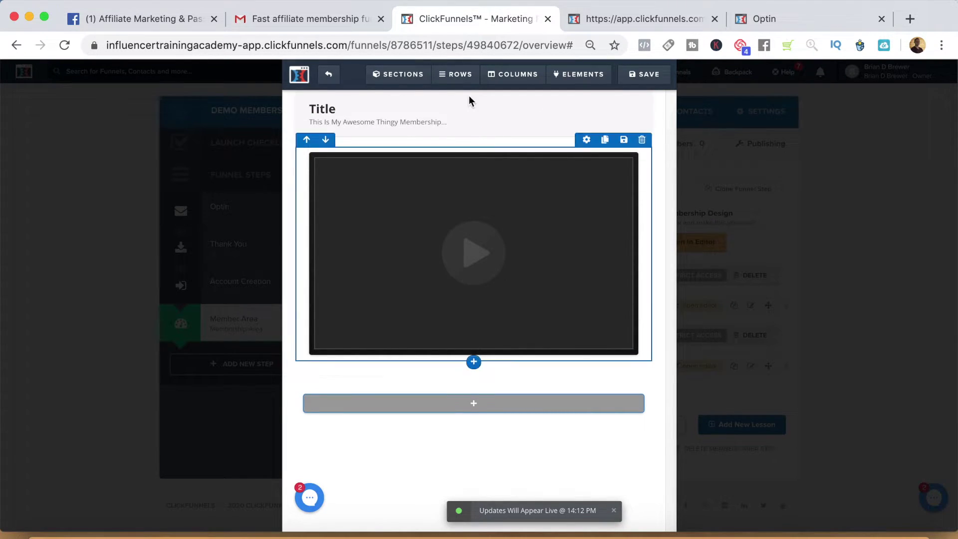
left_click(333, 75)
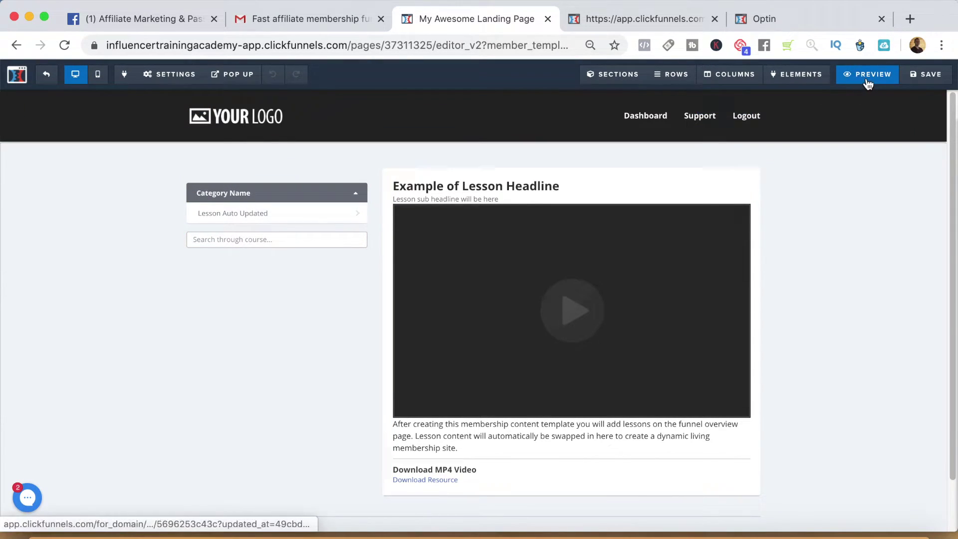
Preview the member area and open the Step 1 lesson under How To Build A Business.
left_click(867, 80)
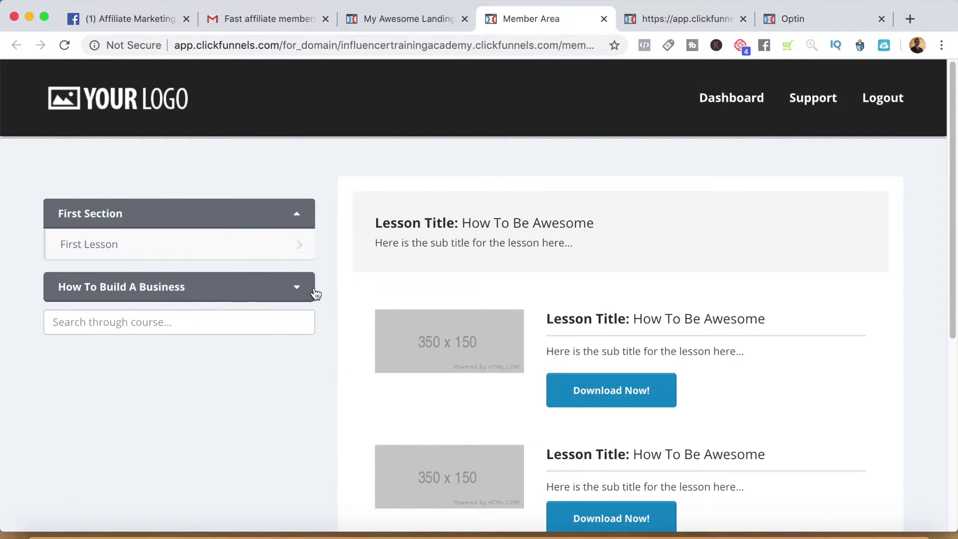
left_click(299, 290)
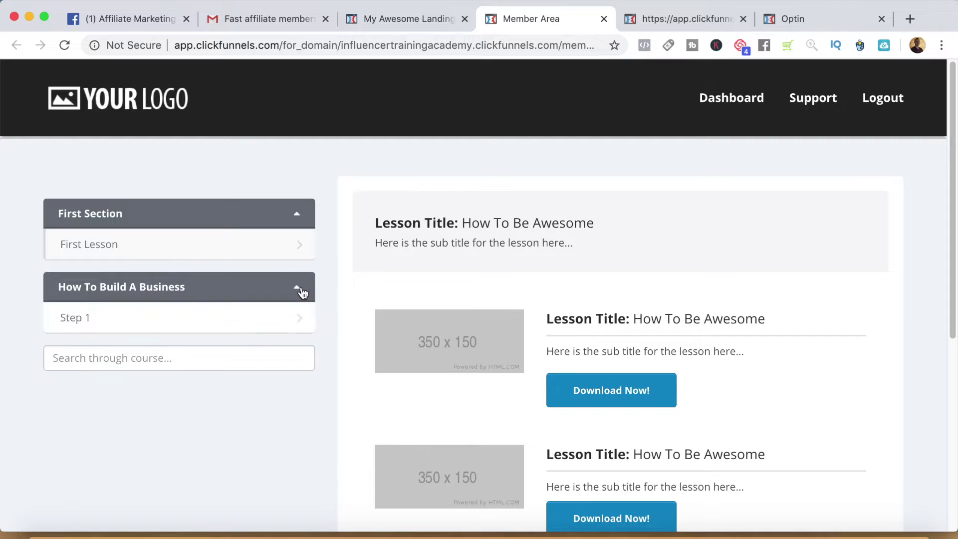
left_click(132, 317)
Scroll through the Step 1 lesson, then go back to the funnel tab.
scroll(172, 354, "down", 1)
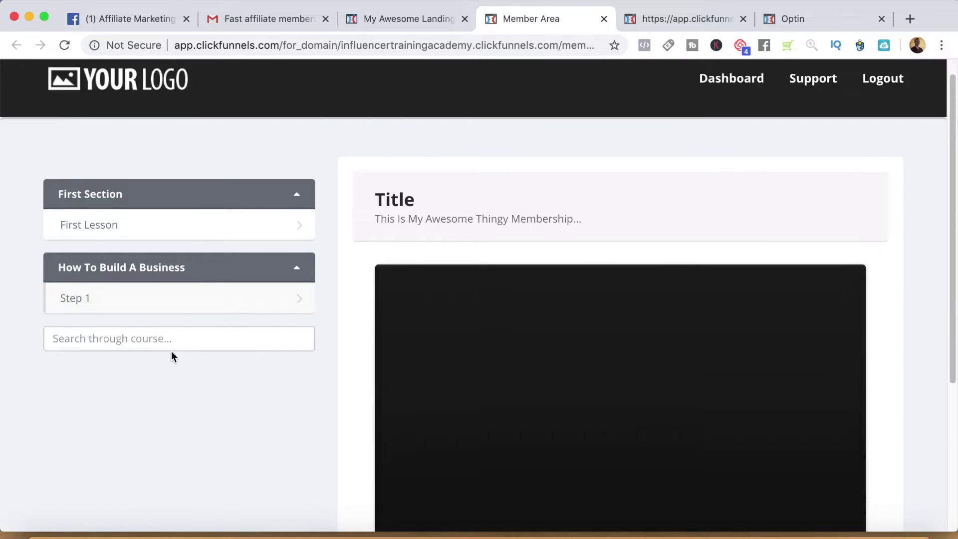
scroll(172, 351, "down", 3)
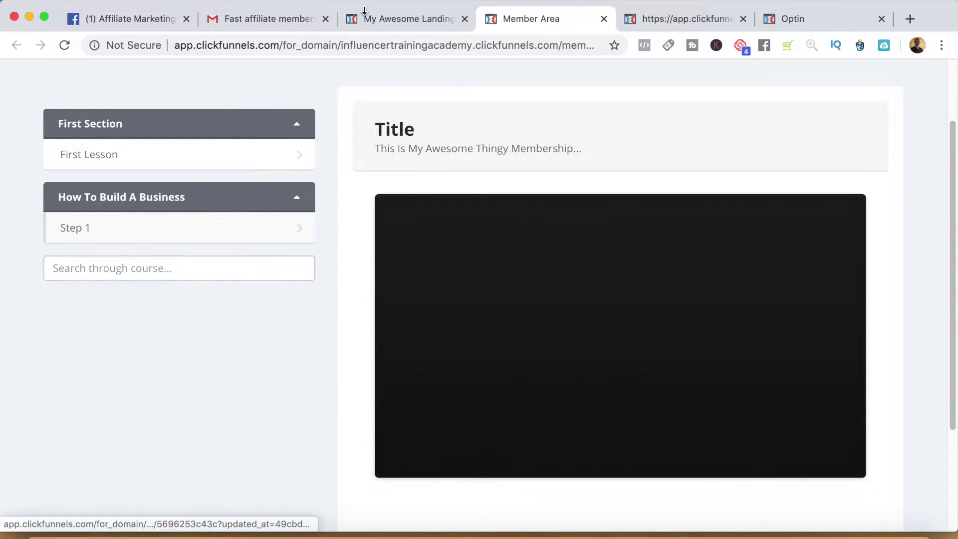
scroll(441, 344, "up", 3)
scroll(749, 330, "down", 4)
scroll(648, 360, "up", 4)
scroll(749, 364, "down", 5)
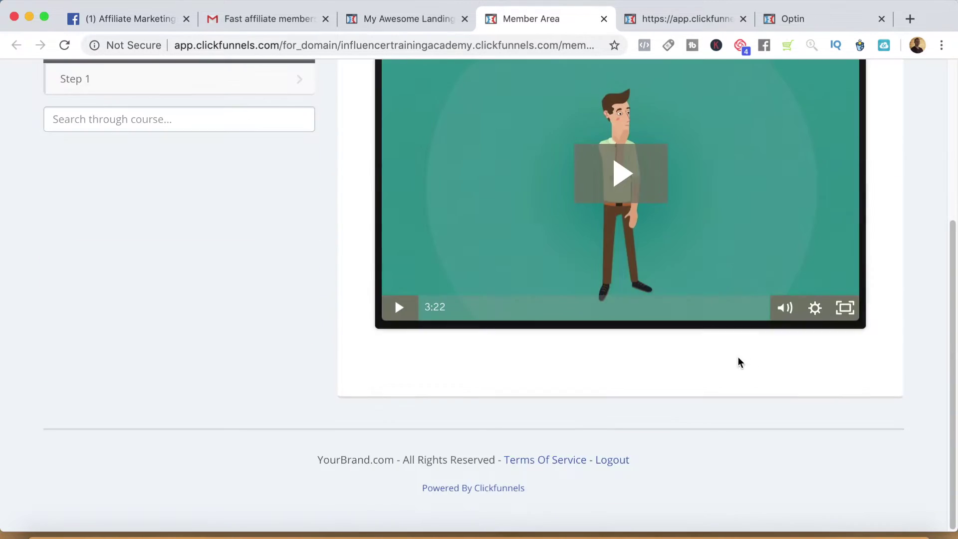
scroll(573, 271, "up", 5)
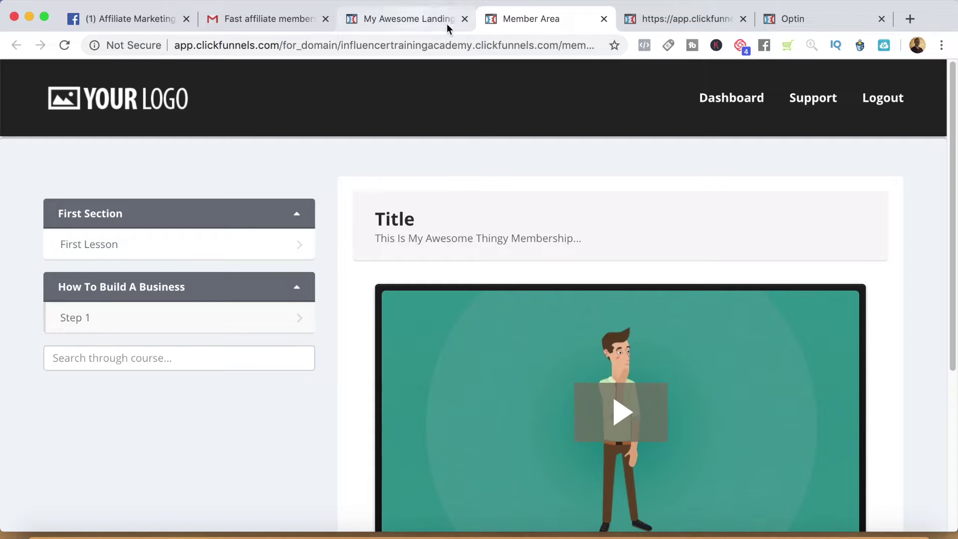
key("ctrl+shift+Tab")
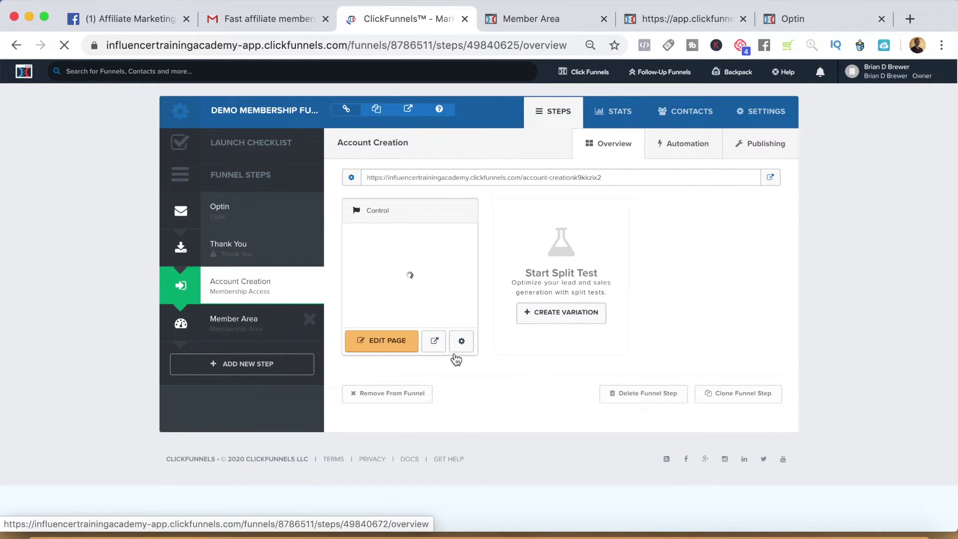
Preview the Account Creation page, log out to see the login form, then return to ClickFunnels.
left_click(433, 342)
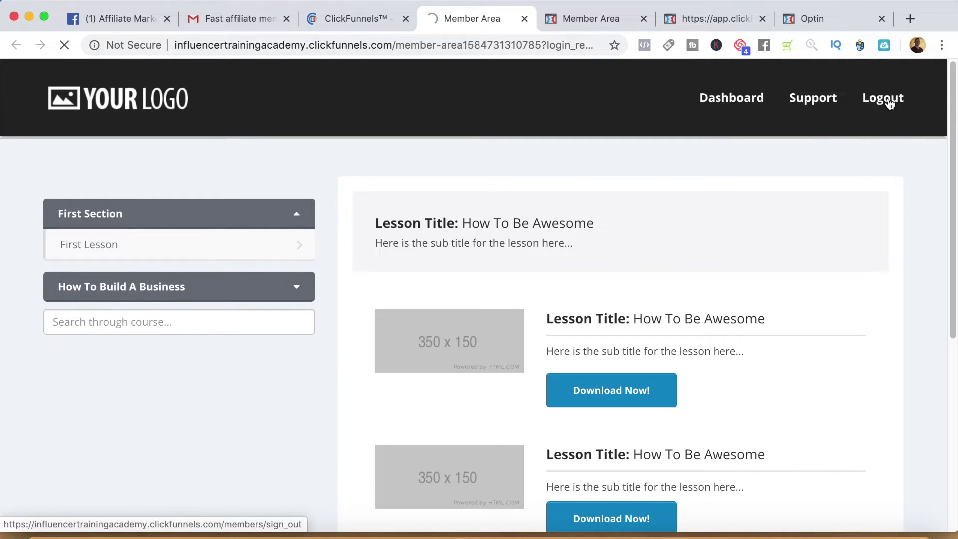
left_click(889, 102)
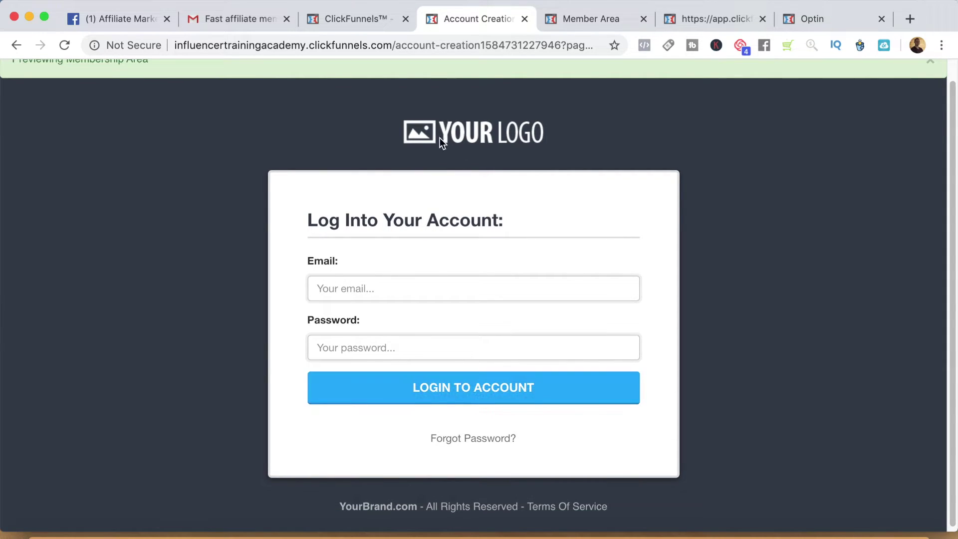
left_click(362, 20)
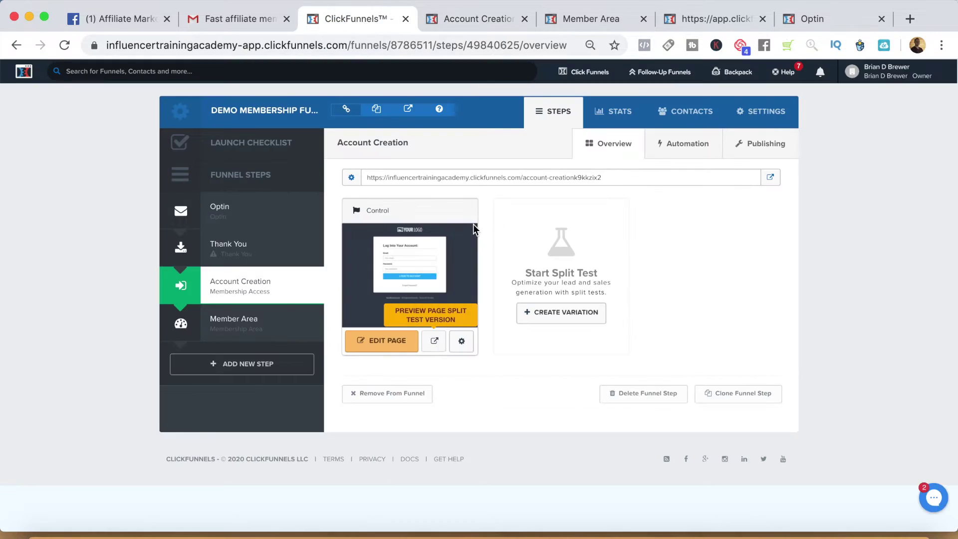
Inspect the Member Access form settings on the Account Creation page.
left_click(392, 349)
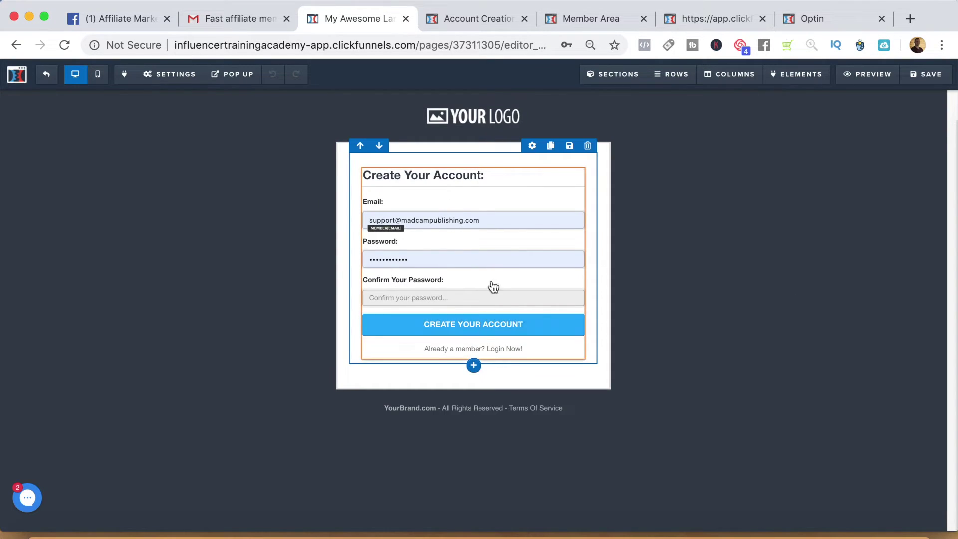
left_click(524, 339)
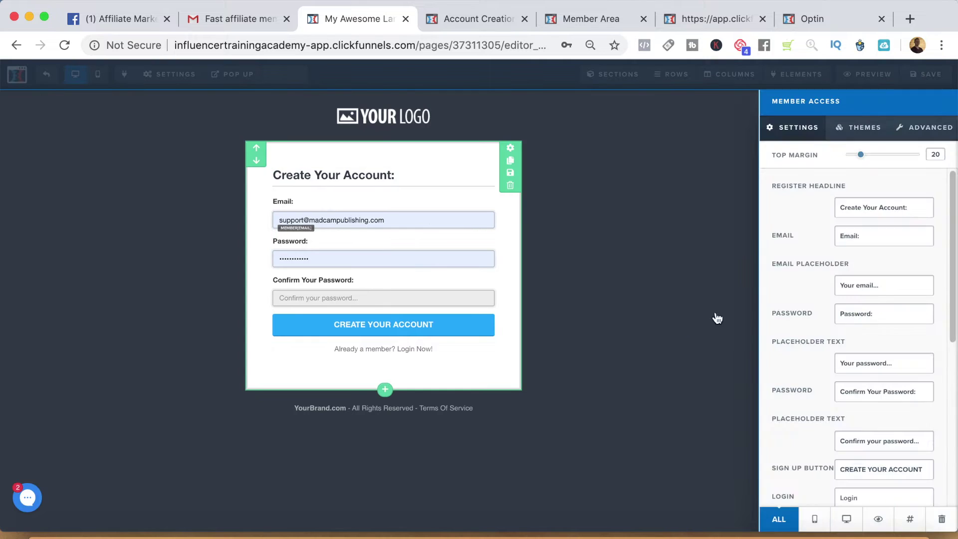
left_click(432, 404)
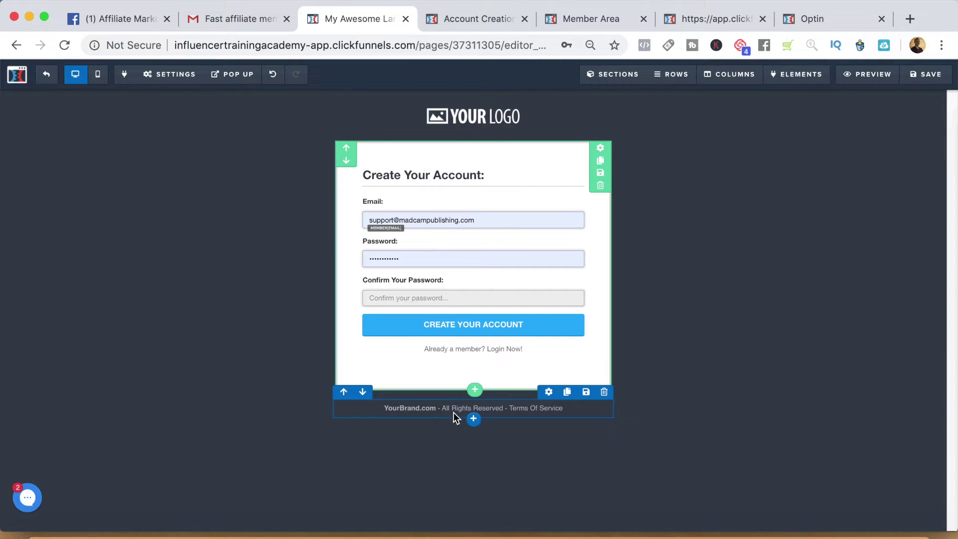
left_click(466, 119)
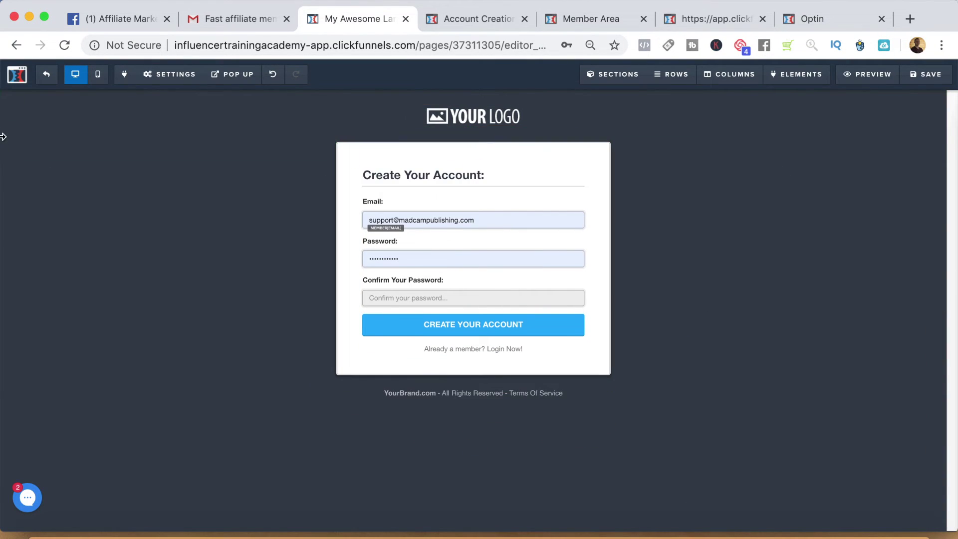
Exit the page editor, confirm leaving the site, and go to the Member Area step.
left_click(43, 80)
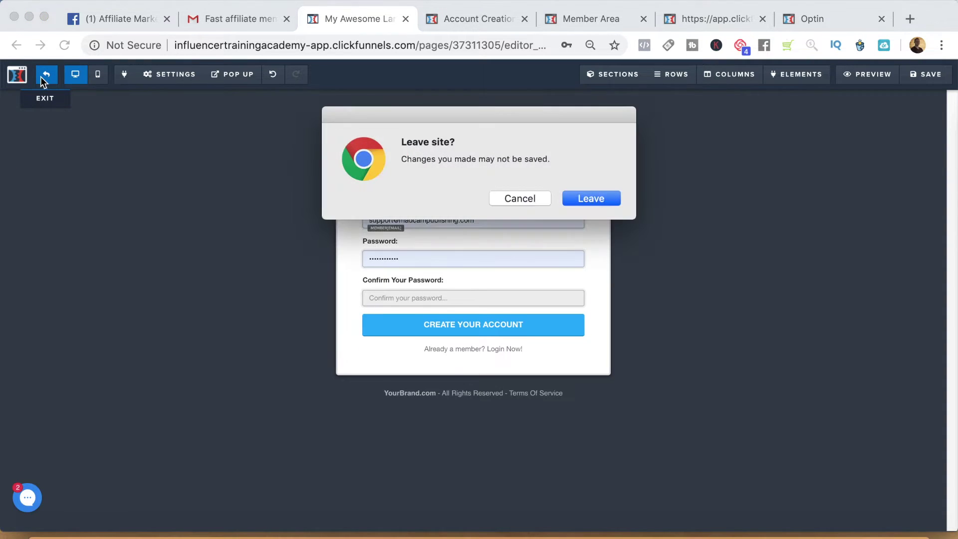
left_click(592, 199)
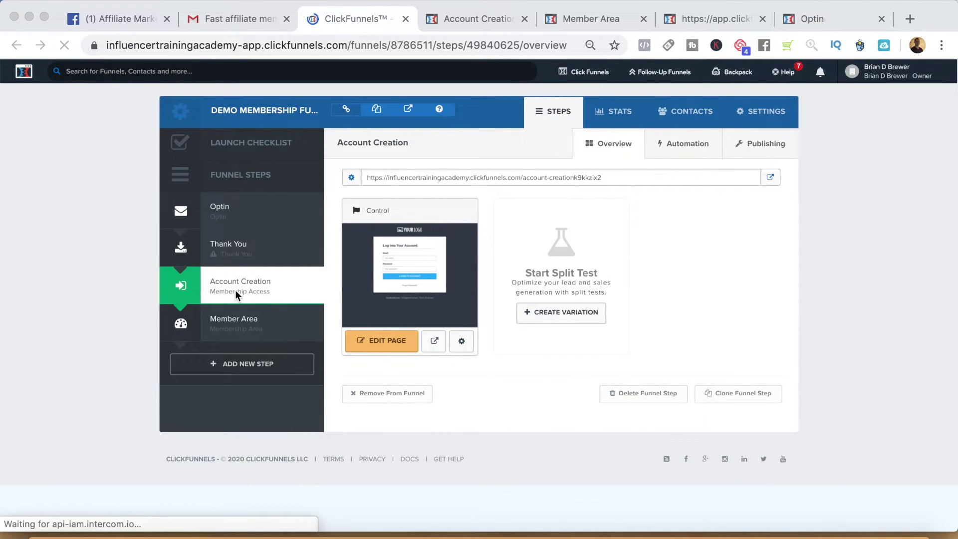
left_click(245, 319)
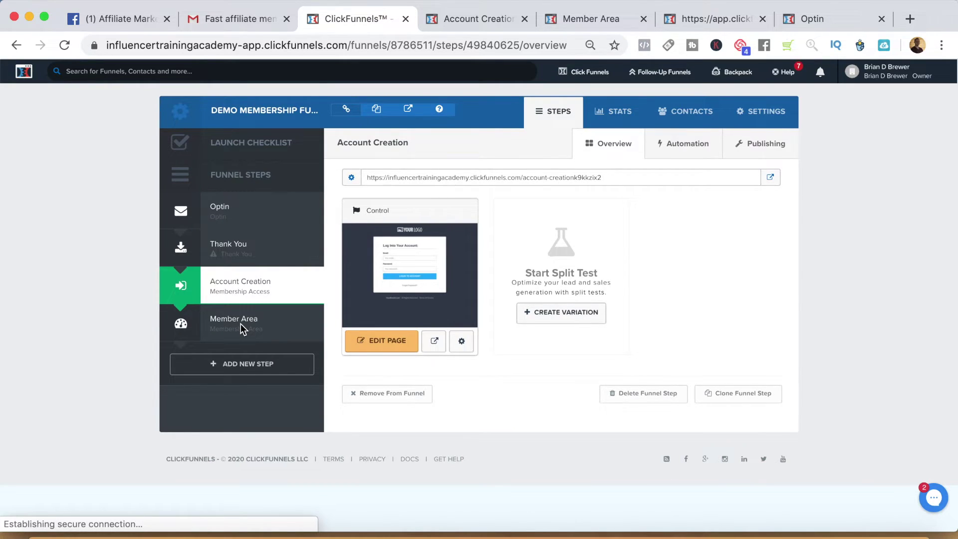
Copy the Member Area's Secret Sign Up URL, then switch to the Thank You step.
left_click(251, 330)
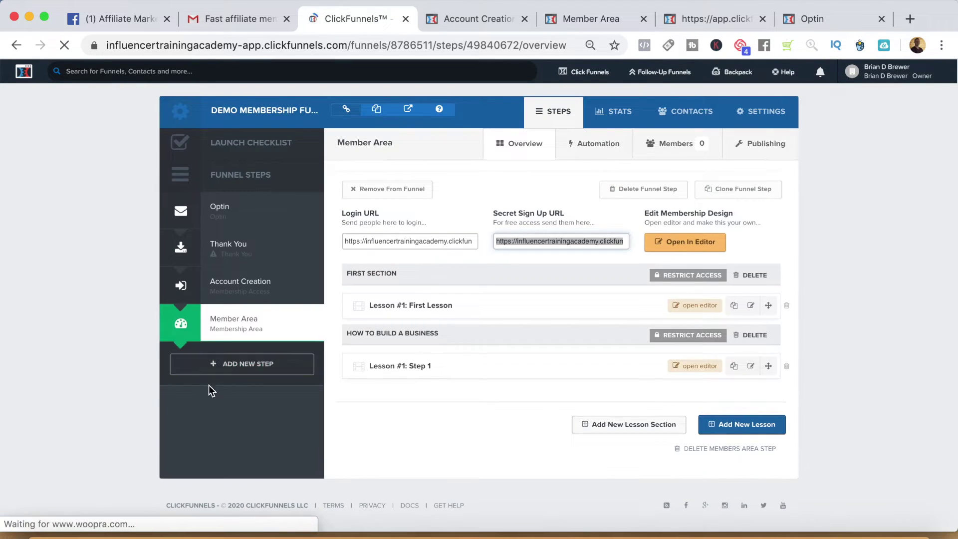
left_click(509, 242)
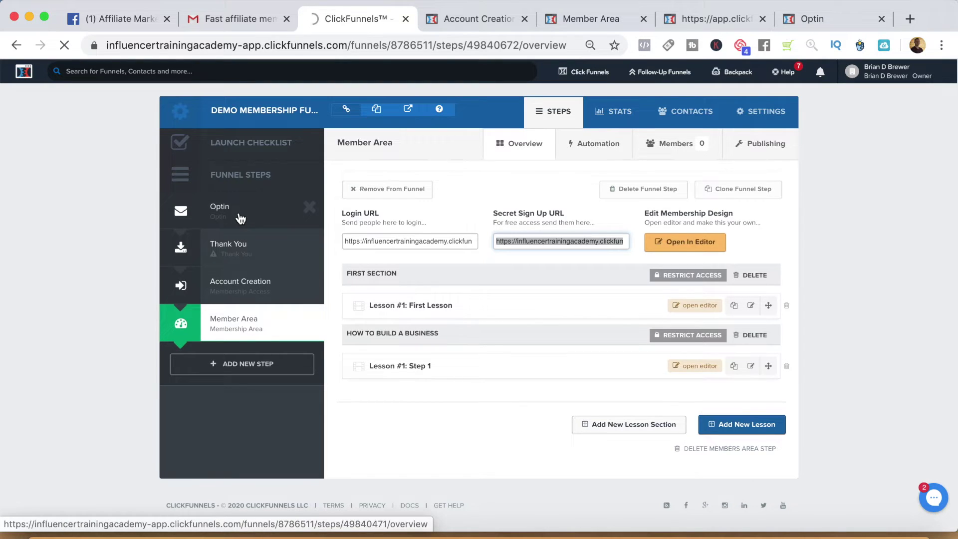
left_click(241, 250)
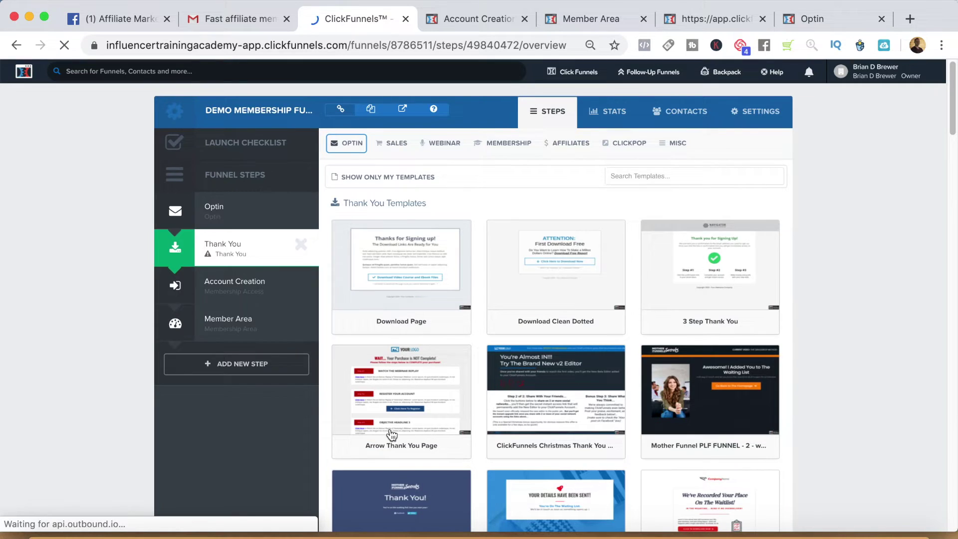
Apply the Mother Funnel PLF FUNNEL - 12 waitlist template to the Thank You step.
mouse_move(496, 419)
scroll(549, 424, "down", 1)
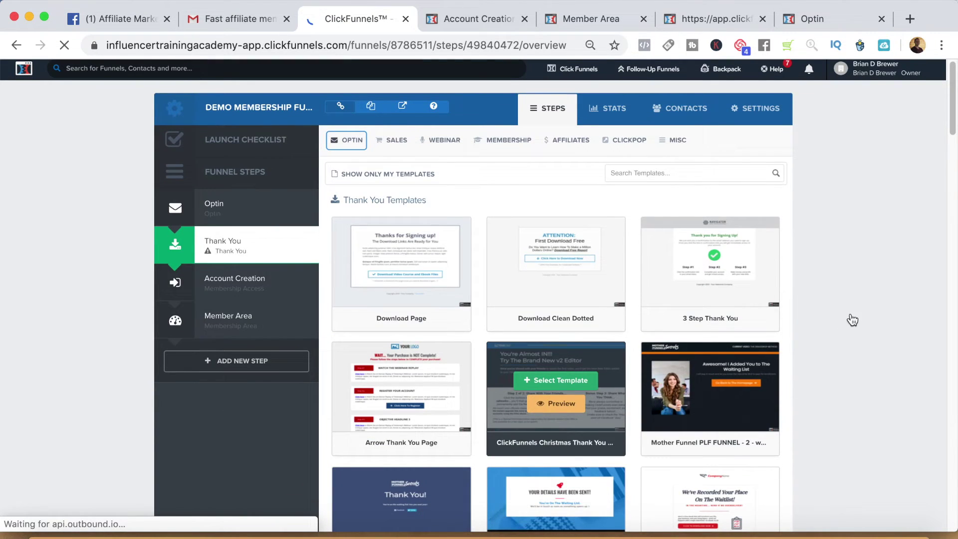
scroll(464, 509, "down", 6)
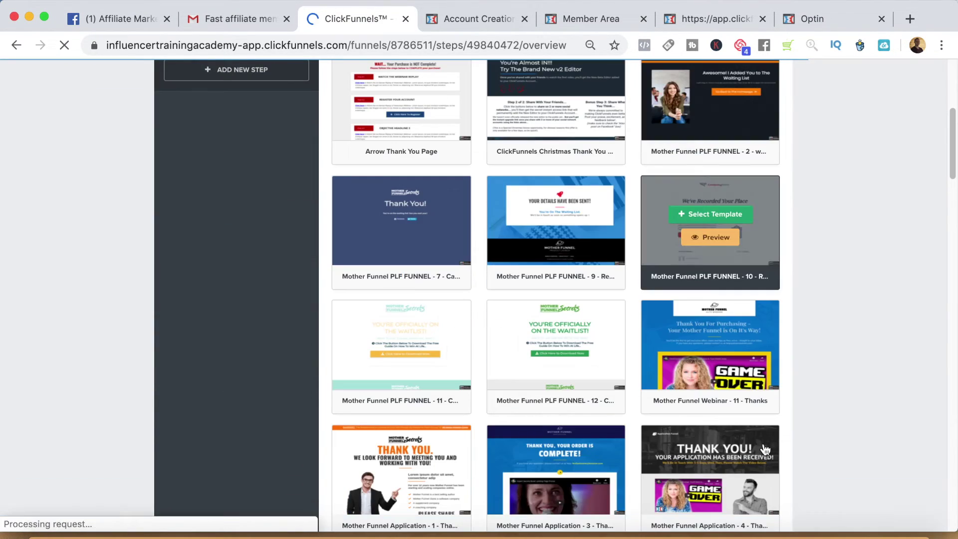
scroll(949, 320, "down", 1)
scroll(559, 280, "down", 1)
mouse_move(558, 270)
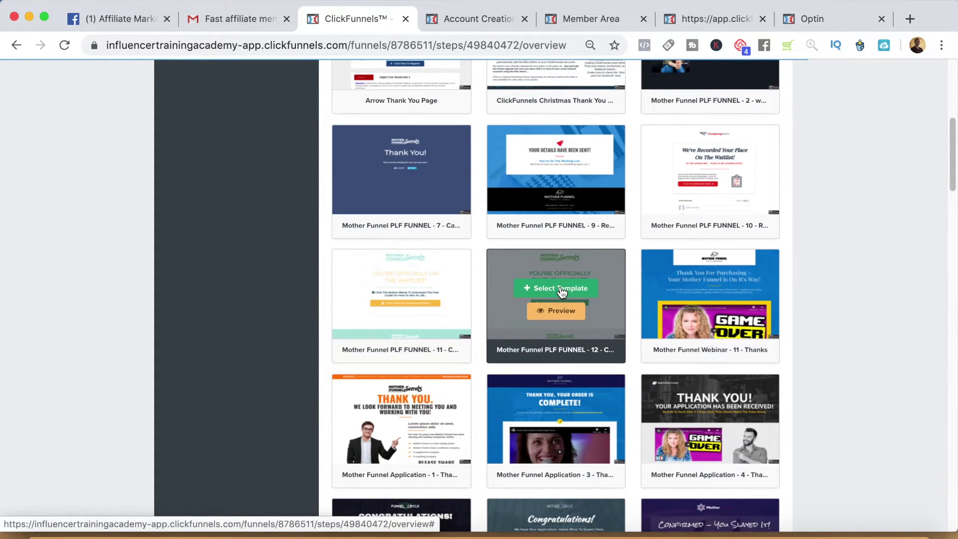
left_click(561, 289)
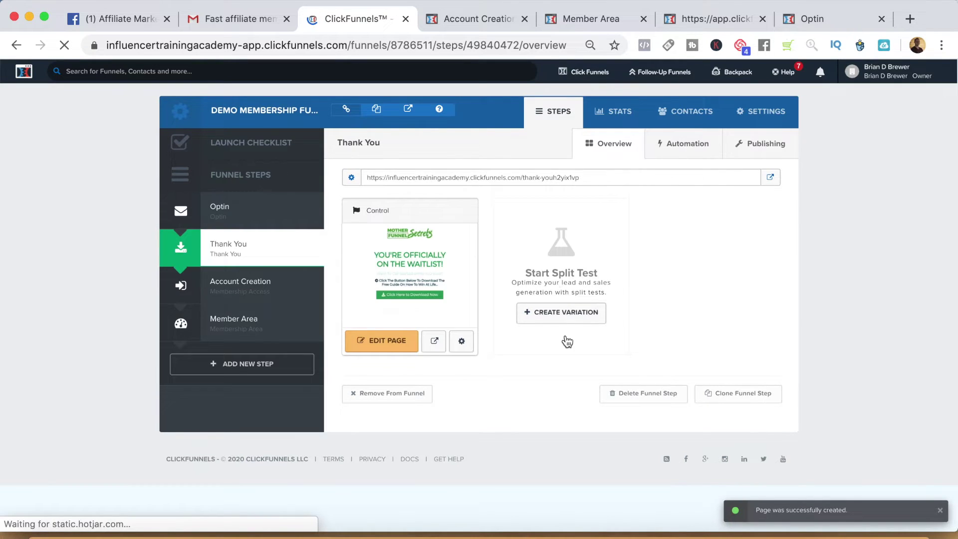
Change the headline to YOU'RE IN and delete the subheadline beneath it.
left_click(377, 345)
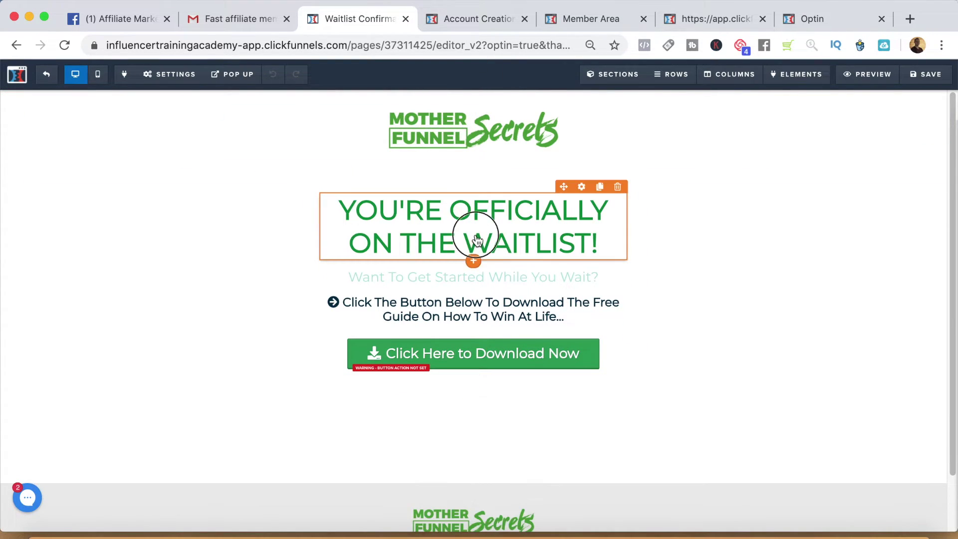
left_click(480, 231)
left_click_drag(615, 248, 453, 204)
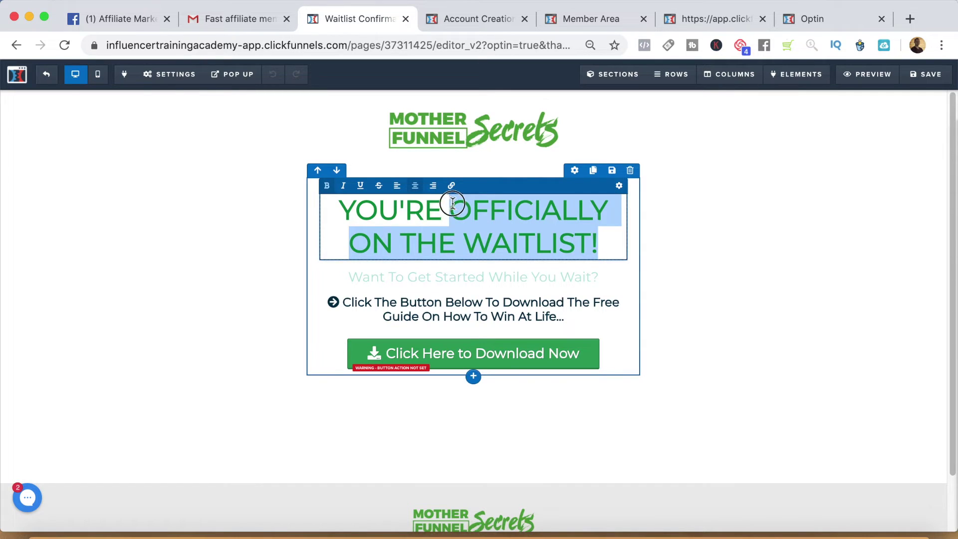
type("IN")
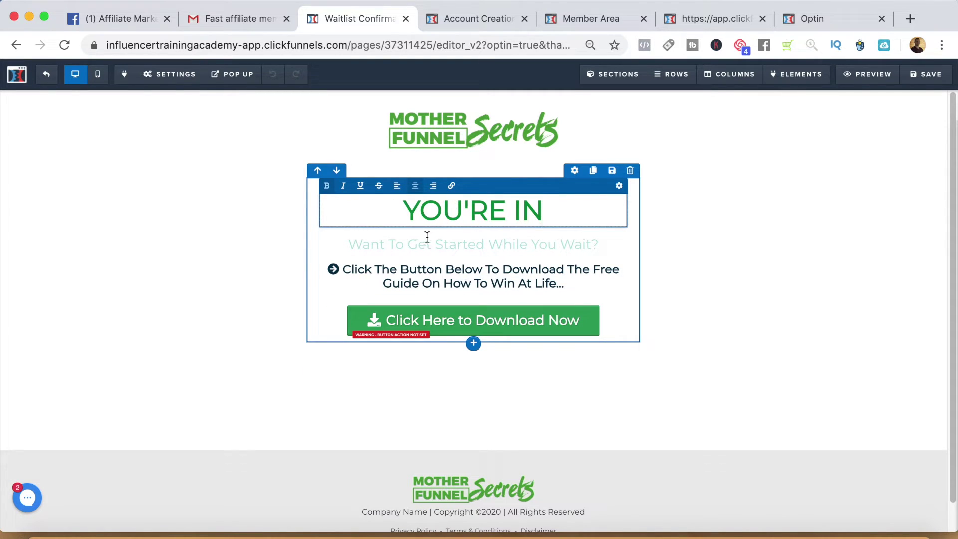
left_click(460, 259)
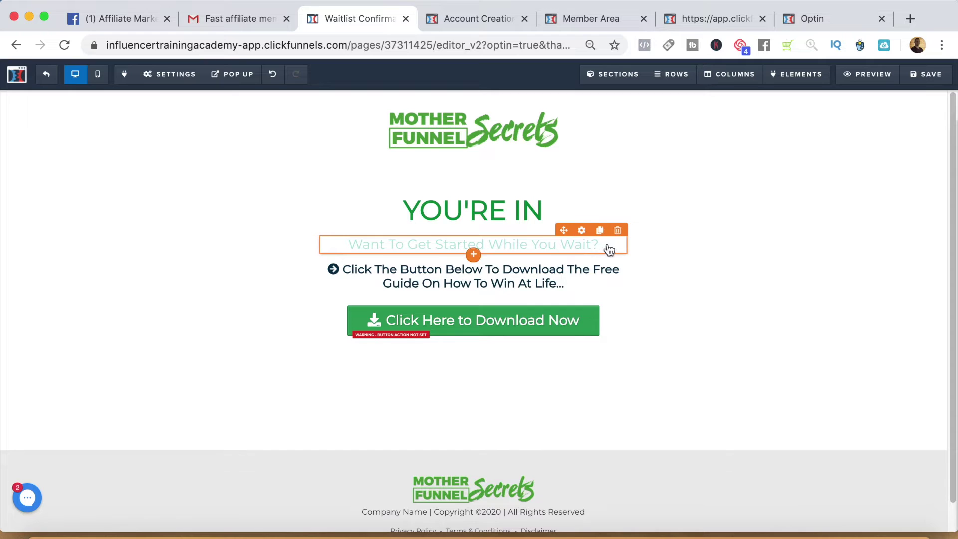
left_click(617, 231)
left_click(610, 125)
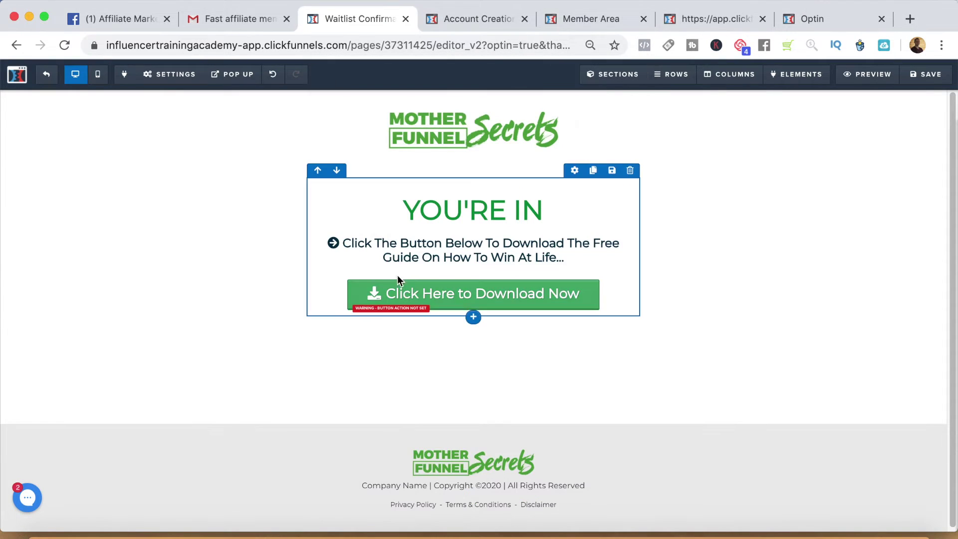
Replace the download guide wording with 'Create Your Free Account'.
left_click(478, 238)
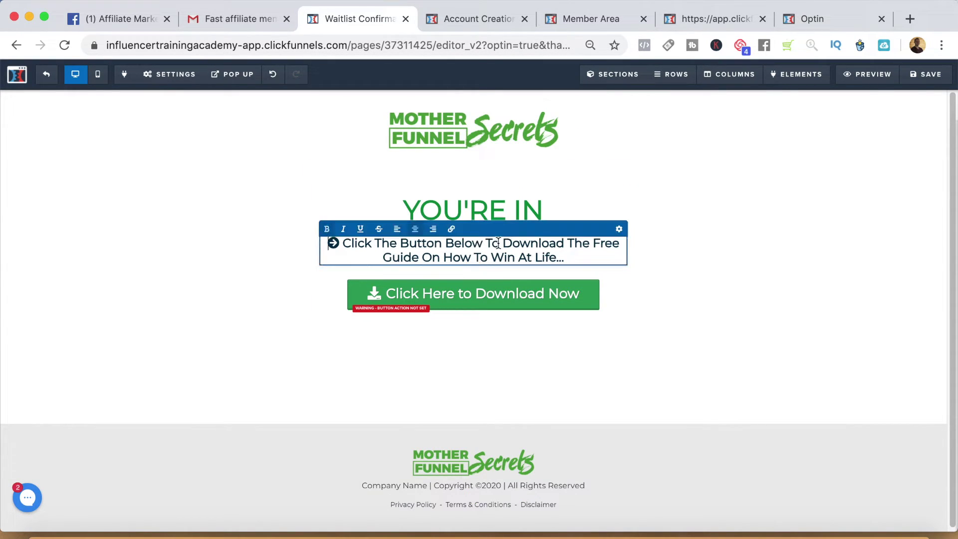
left_click_drag(504, 243, 576, 262)
type("C")
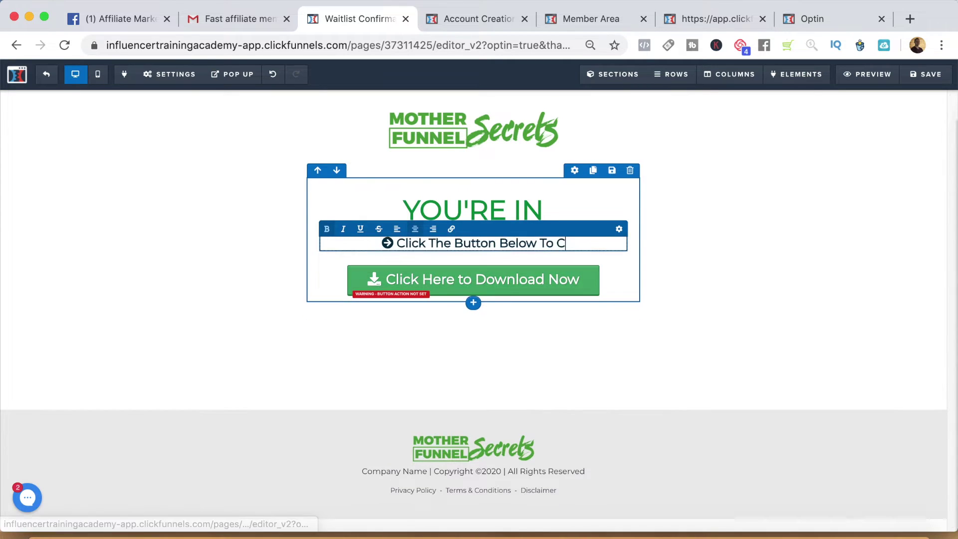
type("reate Your F")
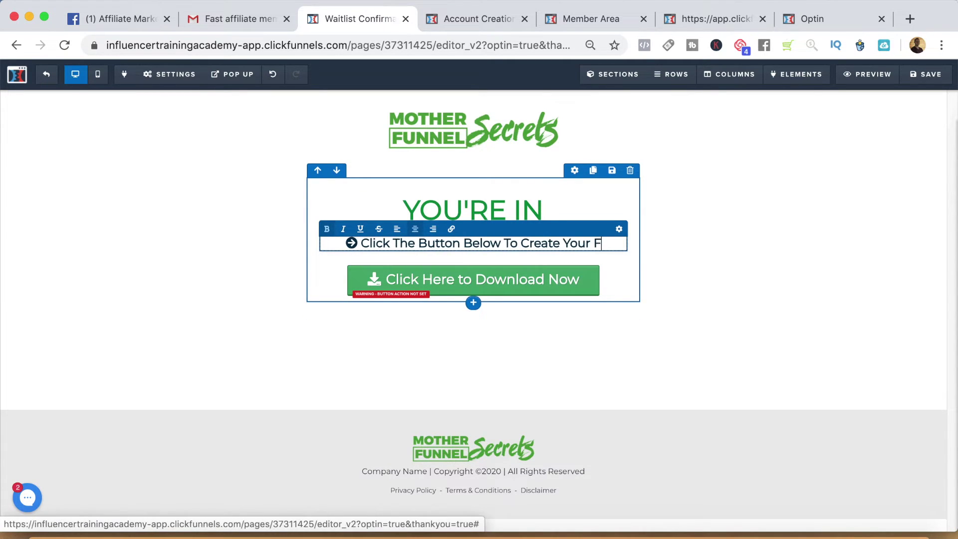
type("ree Account")
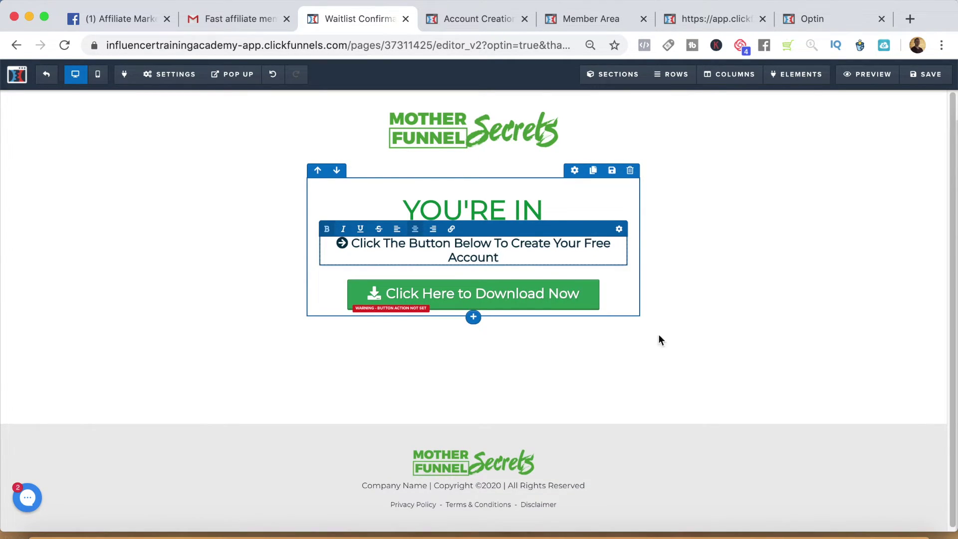
left_click(652, 339)
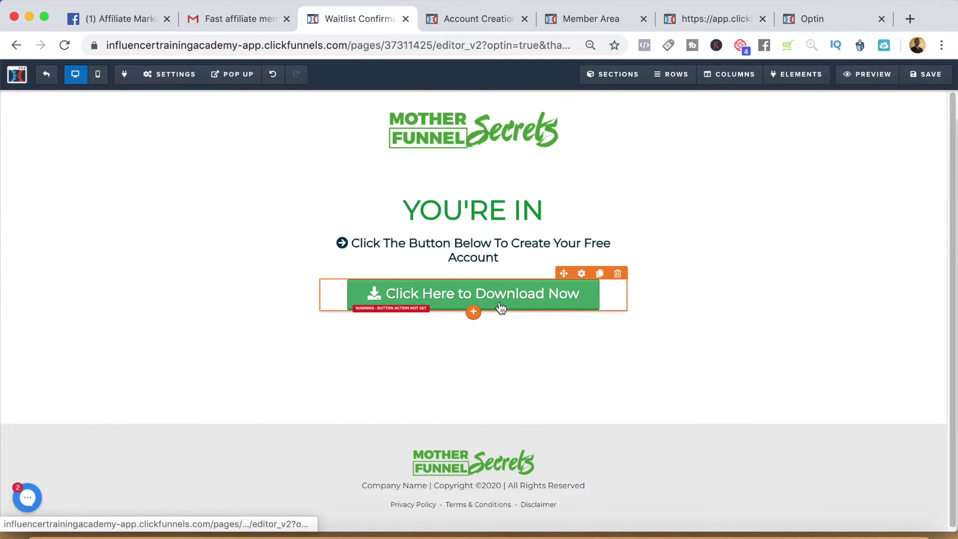
Relabel the page's button 'Click Here to Register'.
left_click(501, 308)
left_click_drag(897, 218, 955, 225)
type("Re")
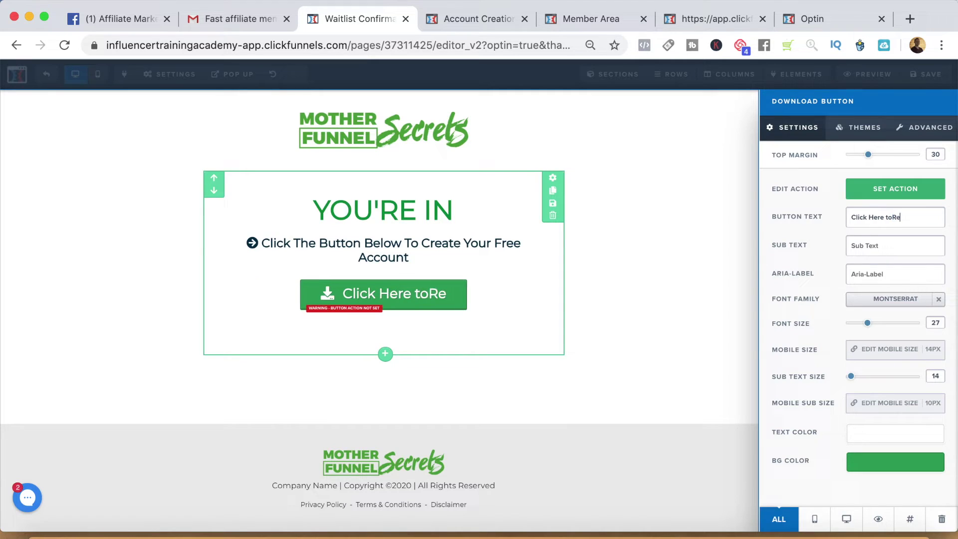
key("BackSpace")
key("BackSpace")
type("Register")
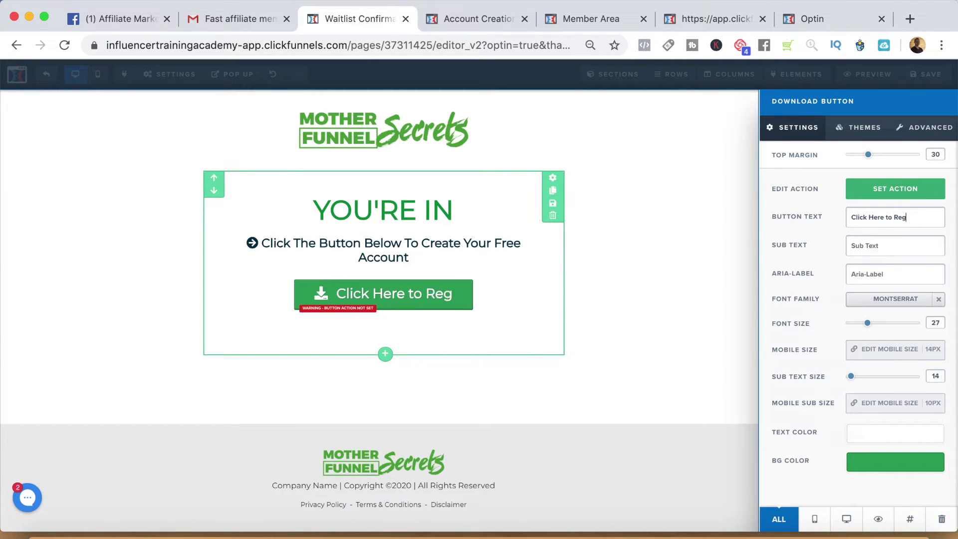
Set the button to go to the pasted member sign-up URL and exit the editor.
left_click(872, 193)
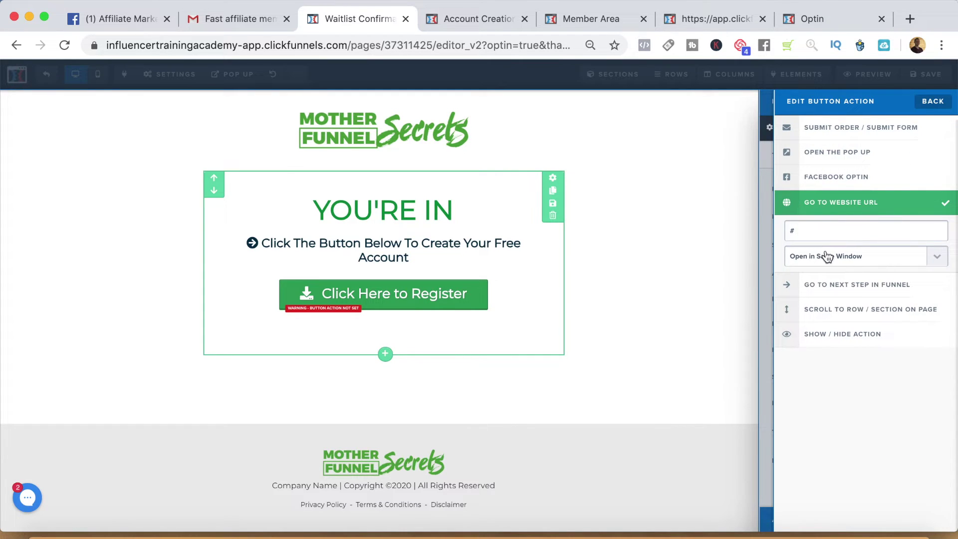
left_click_drag(805, 230, 758, 230)
key("super+v")
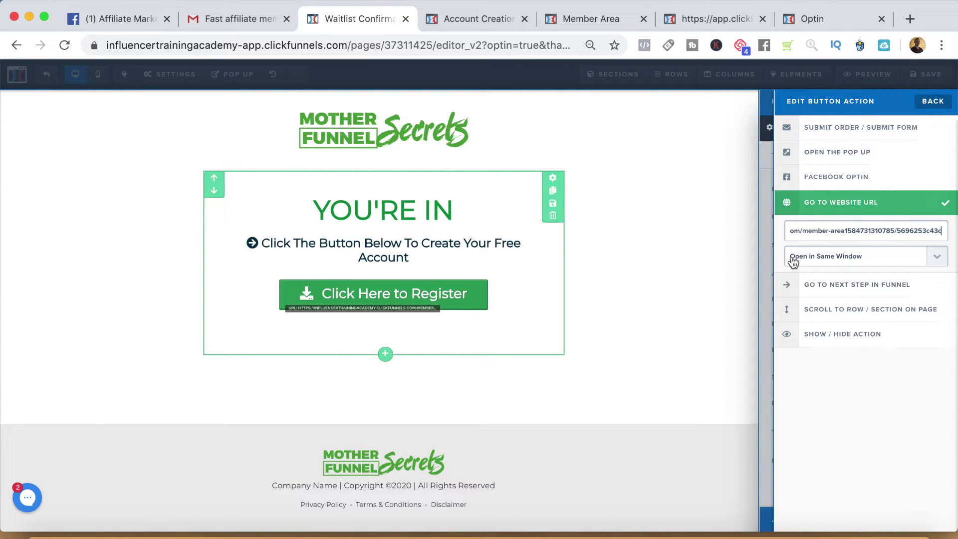
left_click(633, 314)
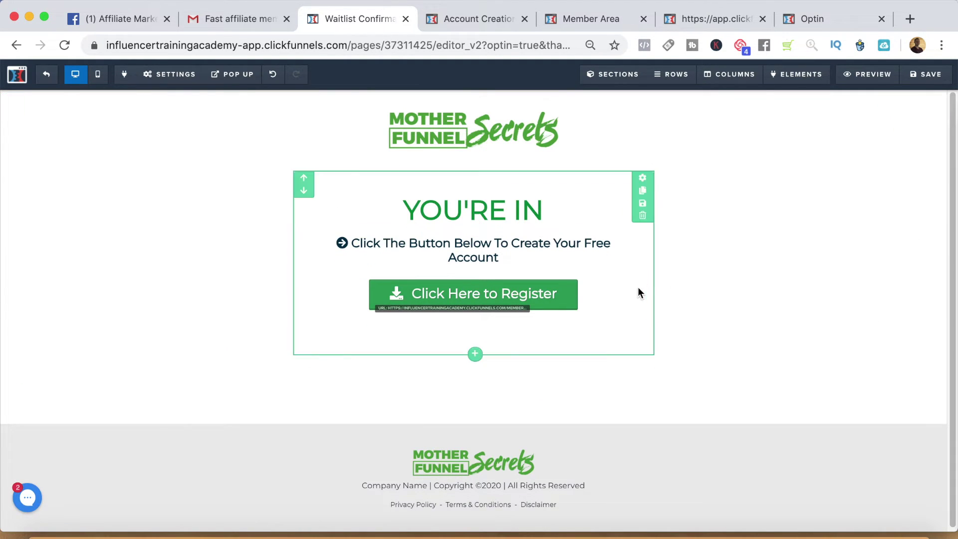
left_click(46, 79)
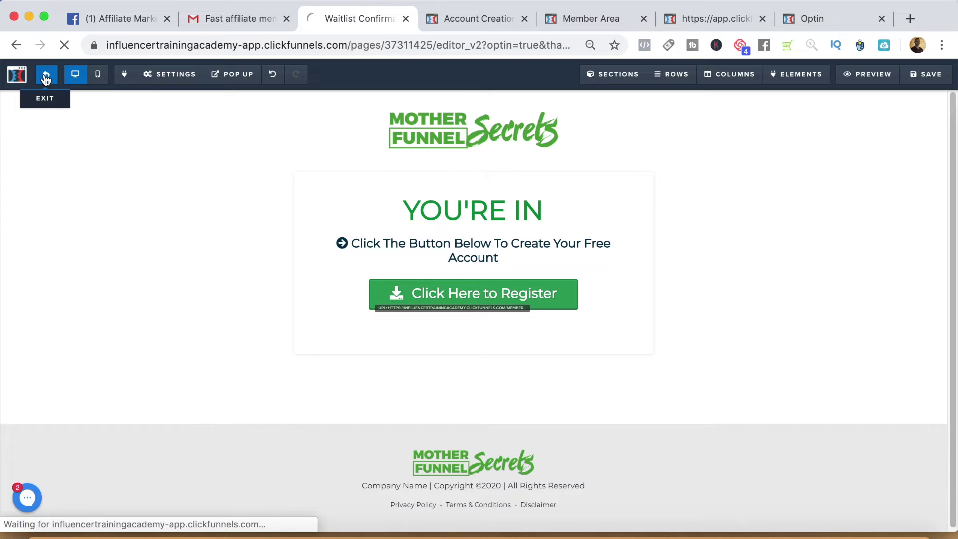
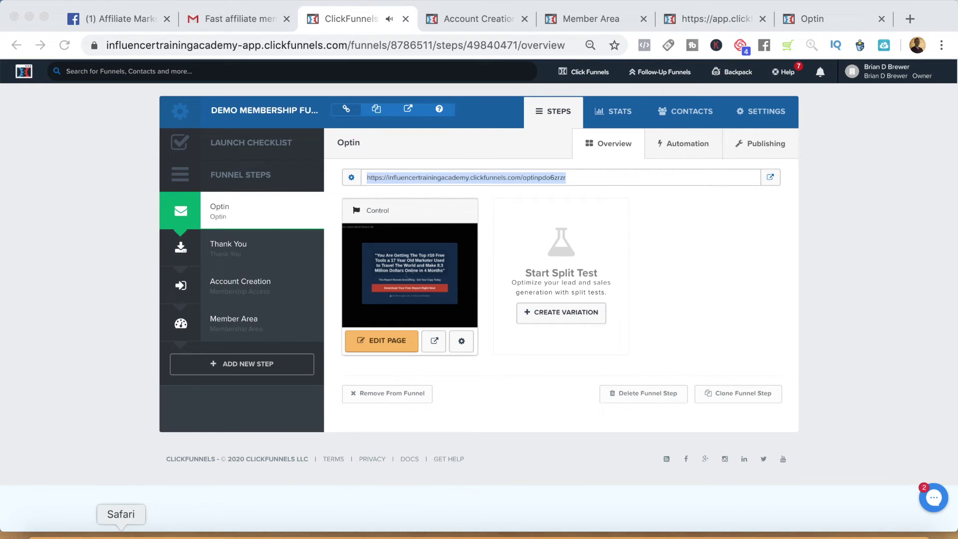
Open a blank Safari window from the Dock to test the funnel.
left_click(121, 533)
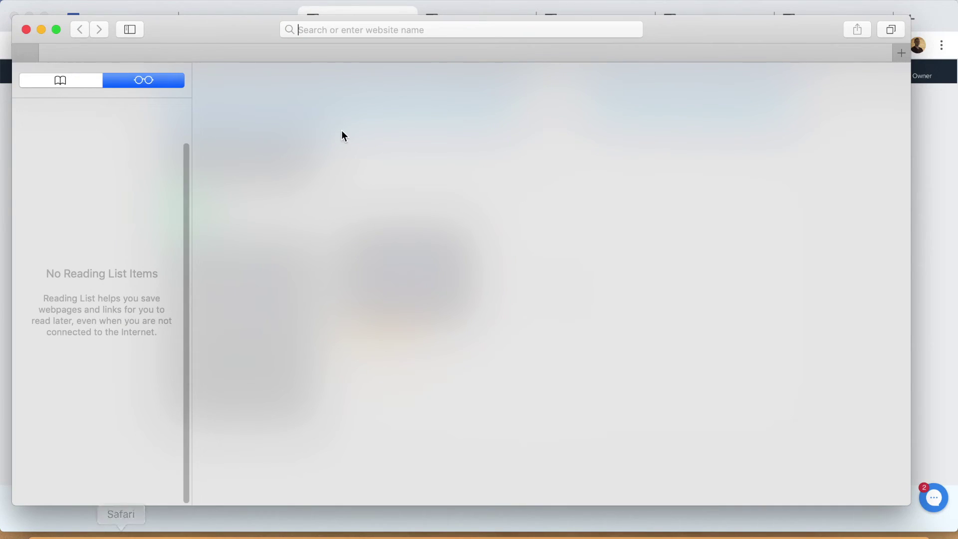
Load the copied Optin page URL in Safari and bring up the free-report signup form.
type("https://influencertrainingacademy.clickfunnels.com/optinpdo6zrzr")
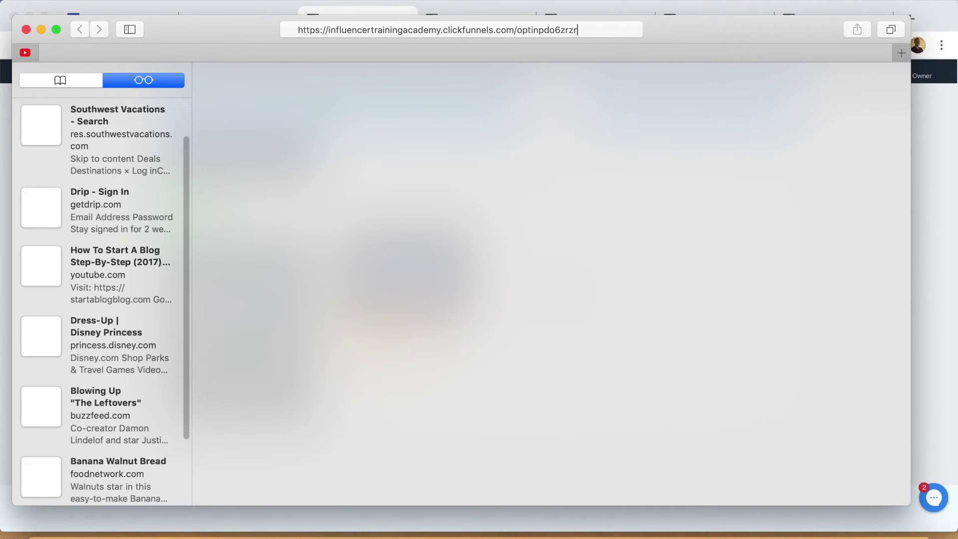
key("Return")
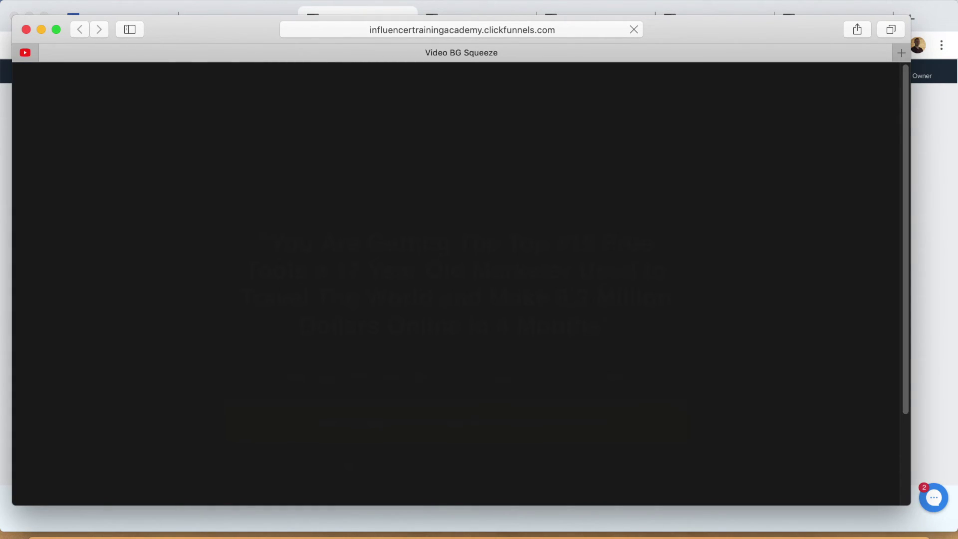
left_click_drag(536, 27, 548, 27)
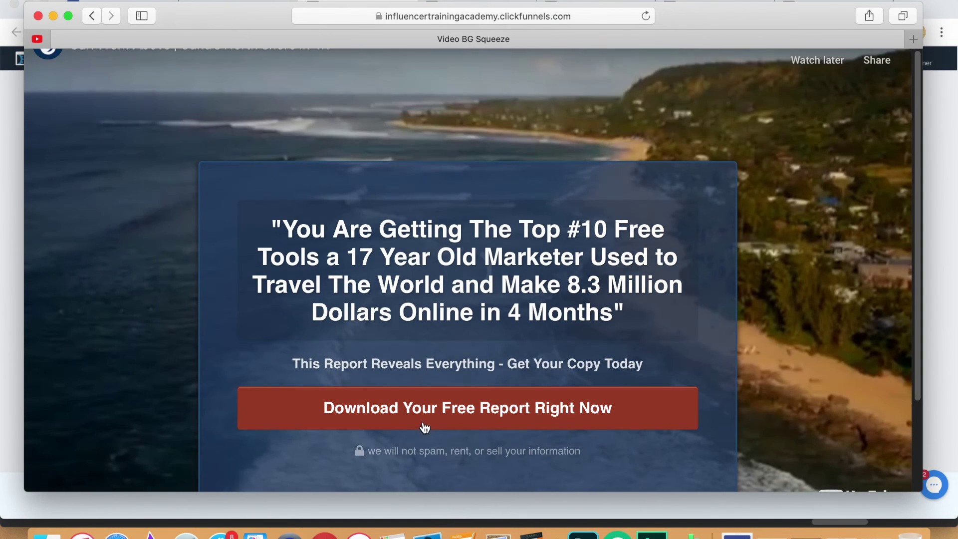
scroll(424, 428, "down", 3)
left_click(434, 342)
Submit the opt-in form with the subscriber's full name and e-mail address.
left_click(310, 273)
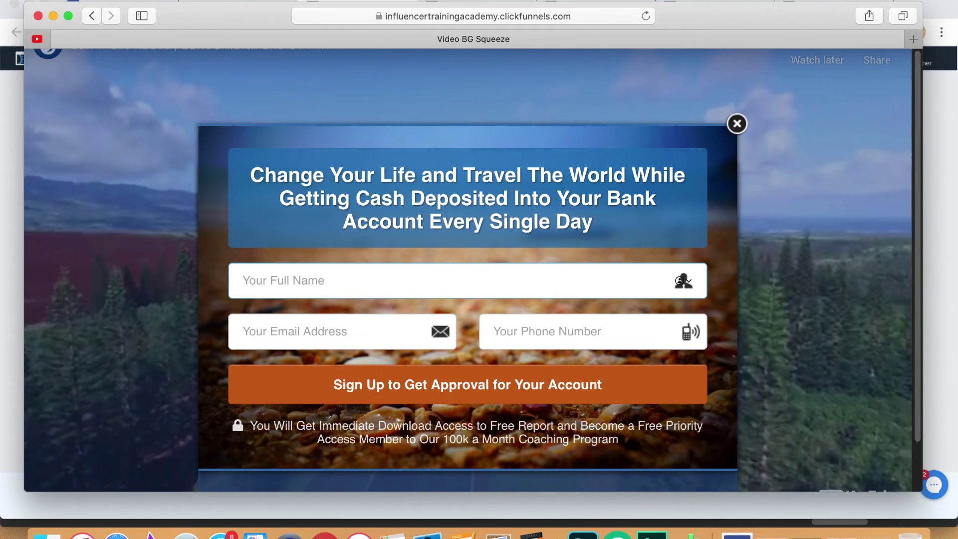
type("Brian")
left_click(295, 331)
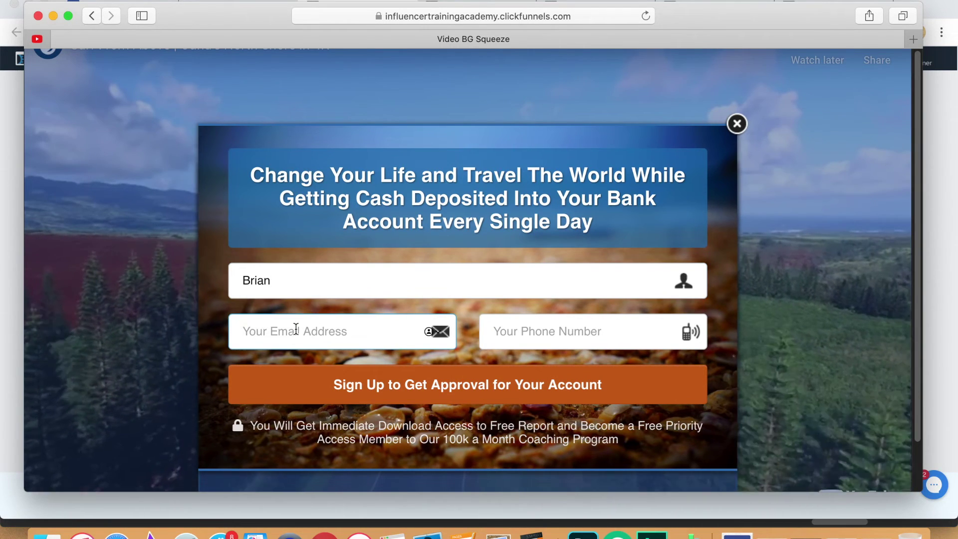
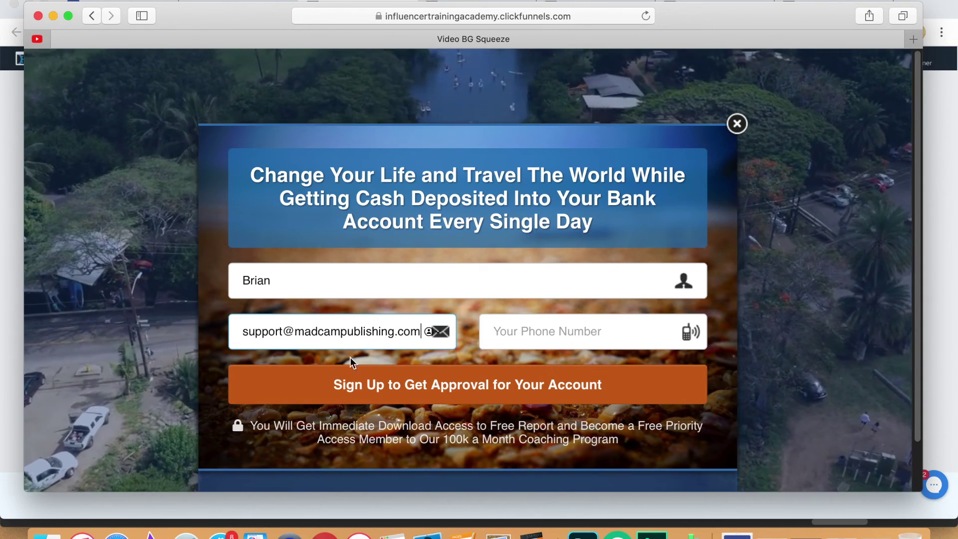
left_click(382, 403)
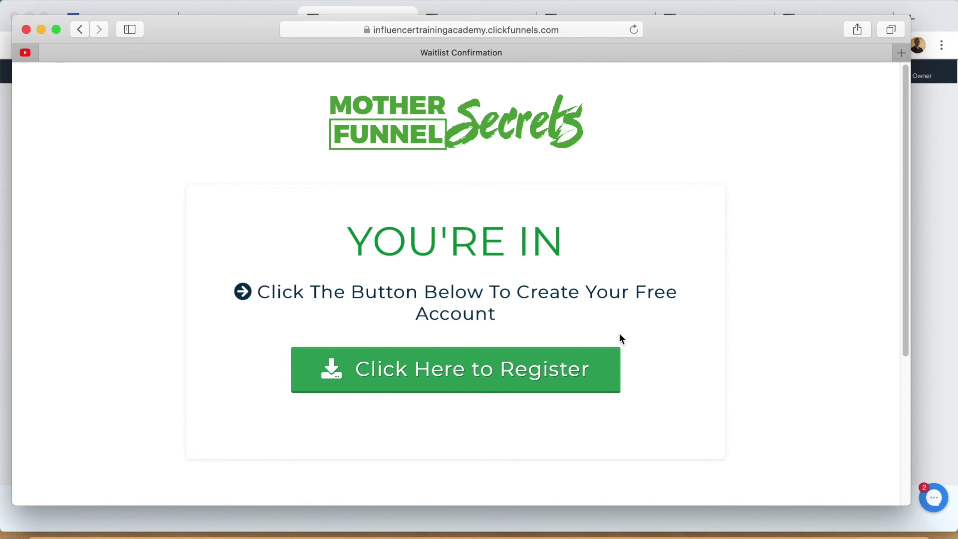
Register a member account using the e-mail address and Safari's suggested strong password.
left_click(454, 384)
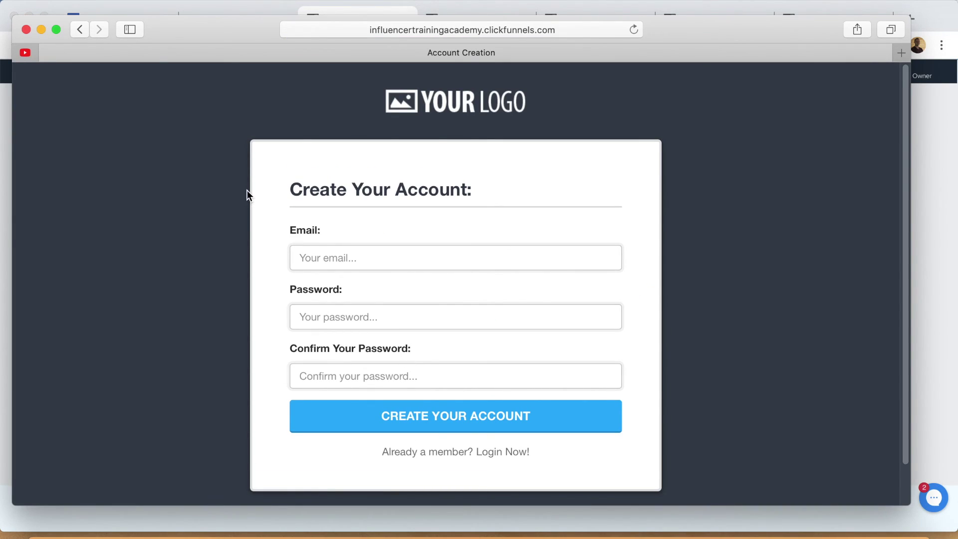
left_click(356, 259)
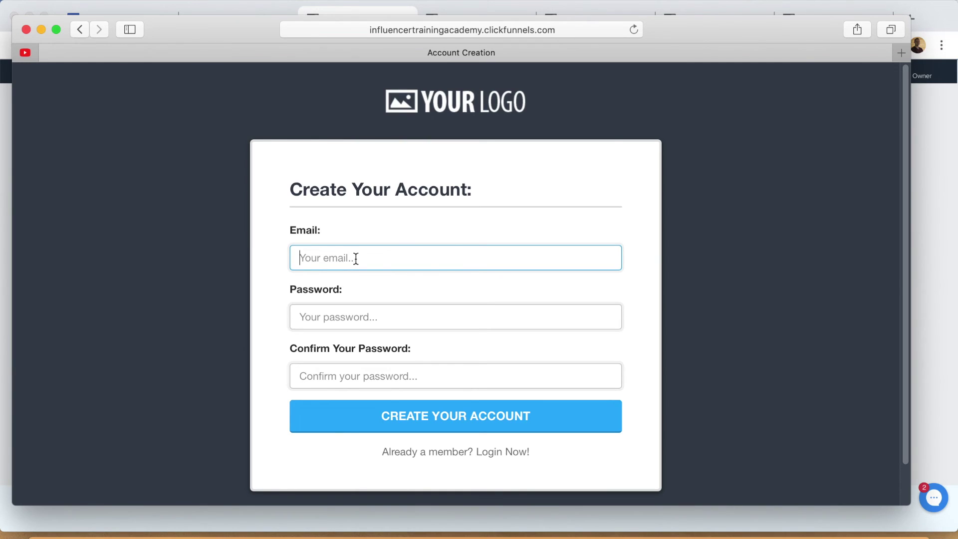
key("Tab")
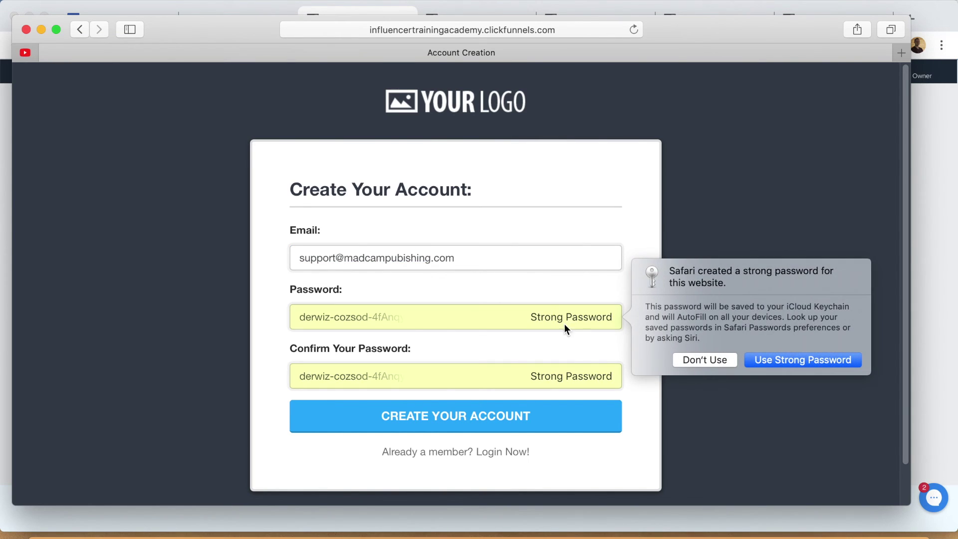
left_click(789, 368)
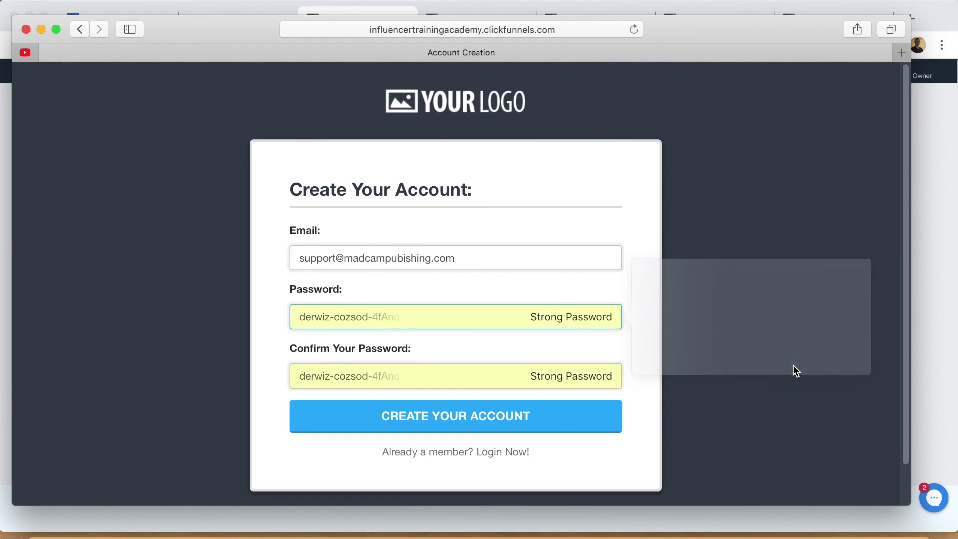
left_click(449, 424)
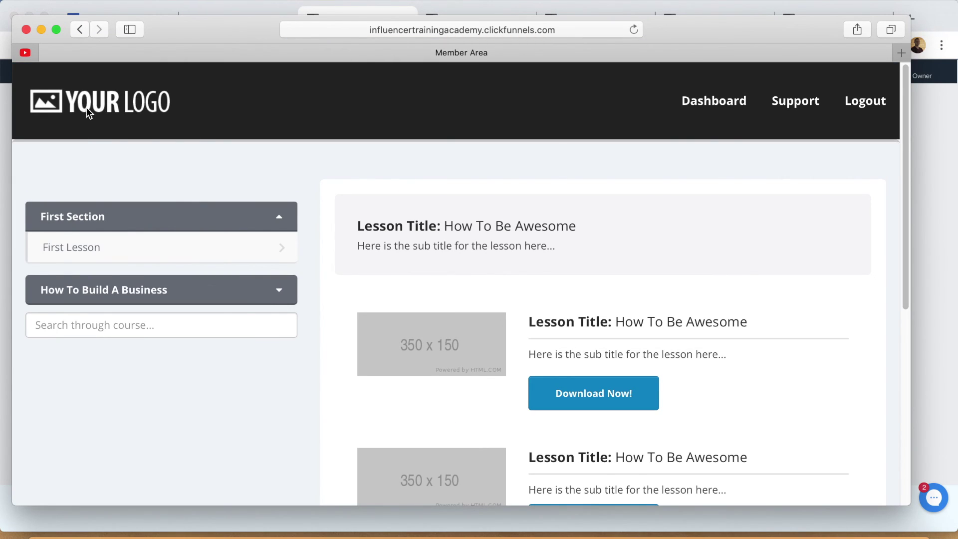
Expand How To Build A Business and open its Step 1 lesson video.
scroll(254, 199, "down", 1)
left_click(272, 263)
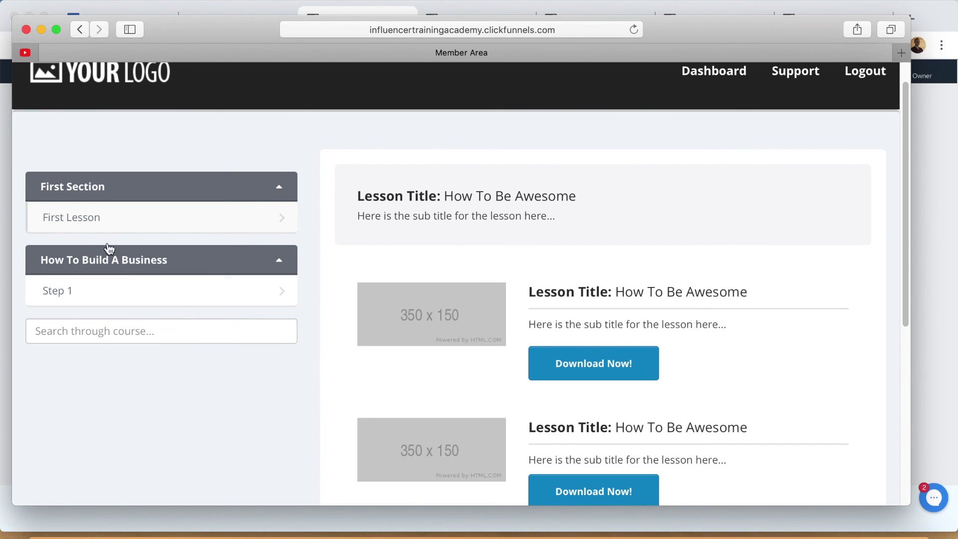
left_click(110, 294)
scroll(520, 198, "up", 1)
scroll(606, 199, "down", 5)
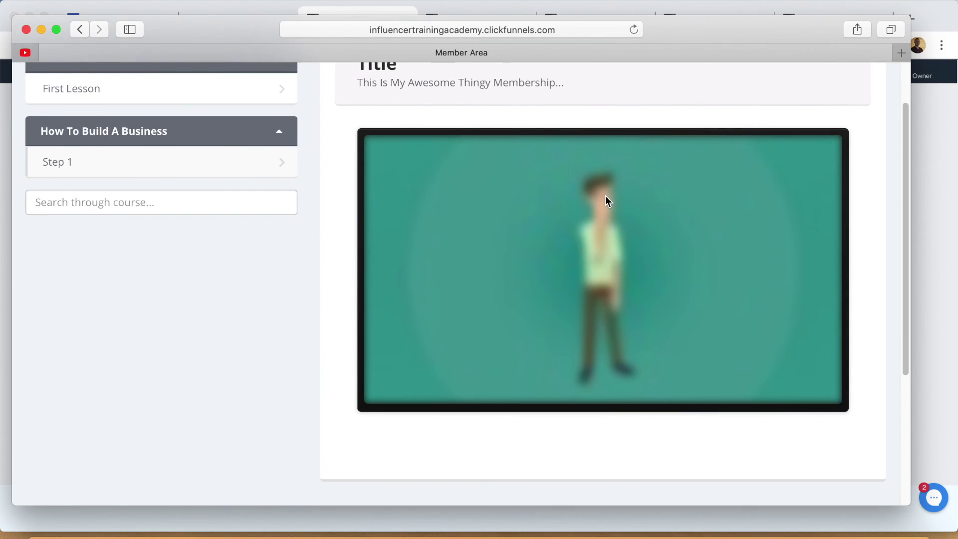
scroll(589, 210, "up", 5)
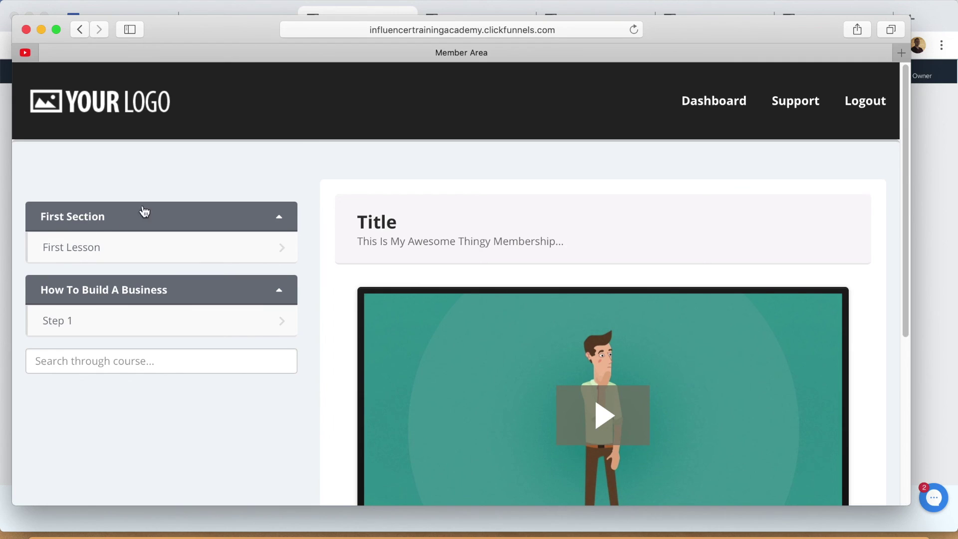